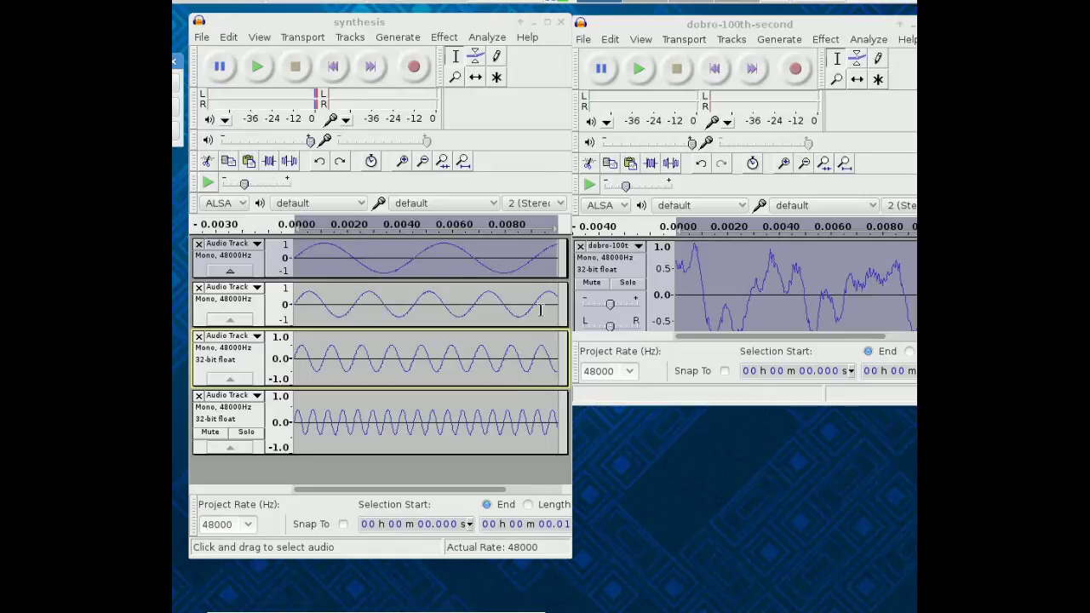
# Mix the first selected sine tracks, then mix the remaining upper and lower sines.
pyautogui.click(260, 314)
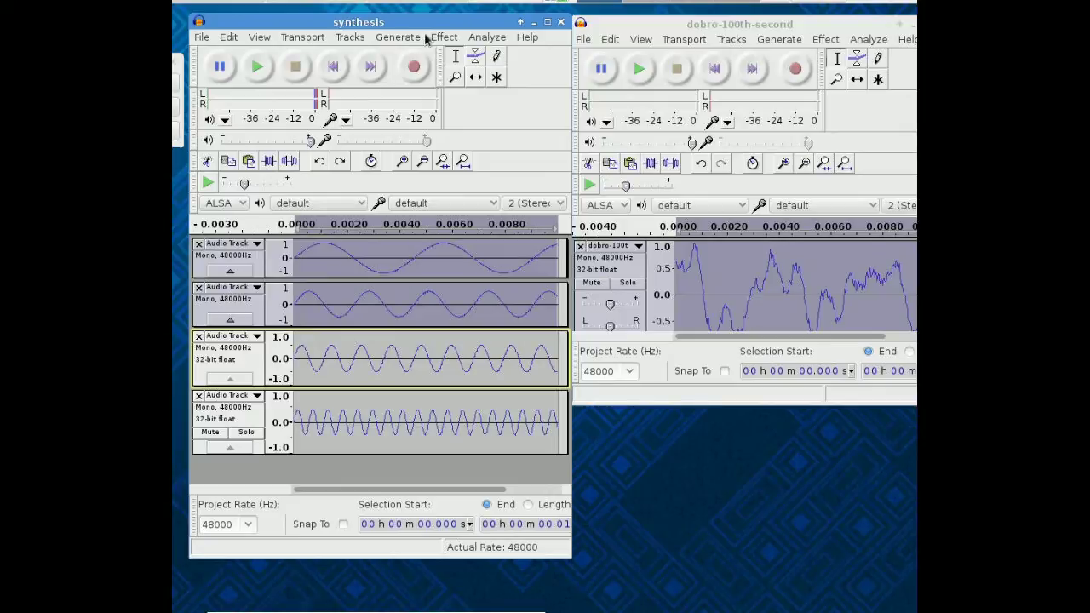
pyautogui.click(352, 42)
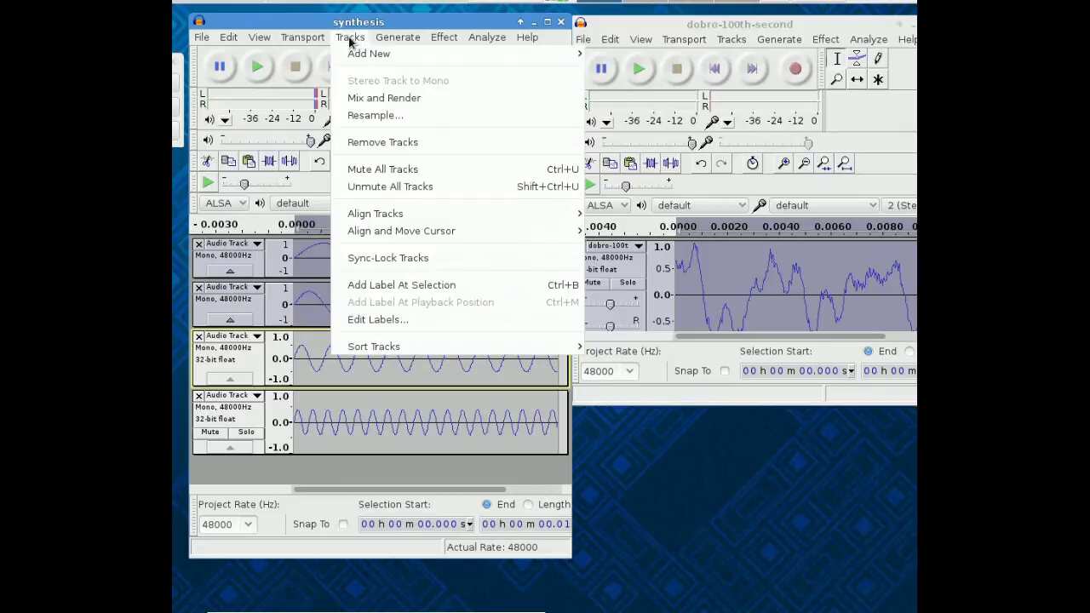
pyautogui.click(375, 99)
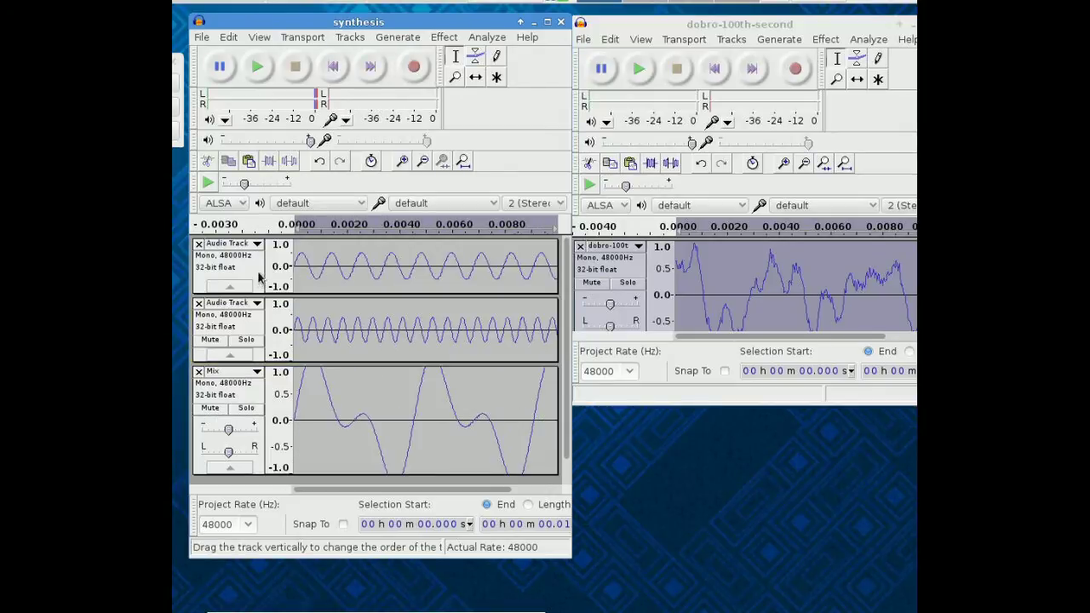
pyautogui.click(258, 271)
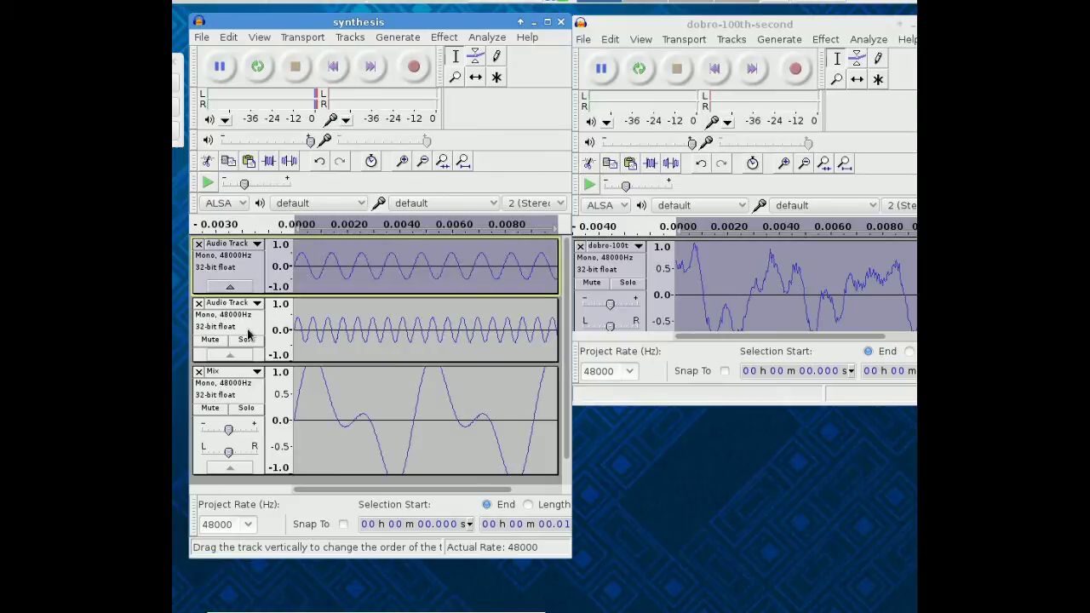
pyautogui.keyDown('shift'); pyautogui.click(248, 335); pyautogui.keyUp('shift')
pyautogui.click(349, 37)
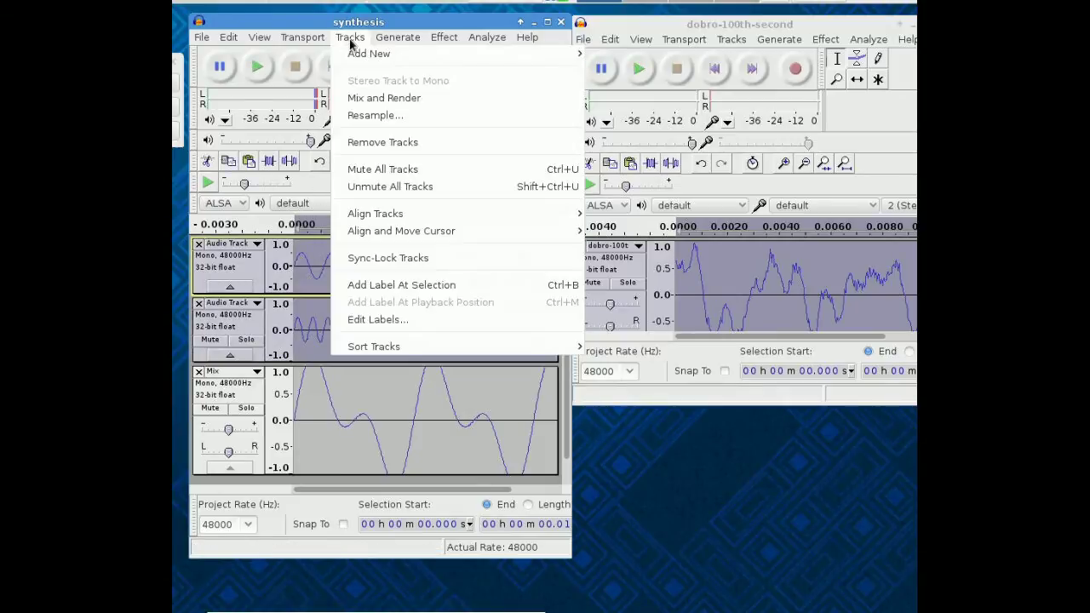
pyautogui.click(378, 100)
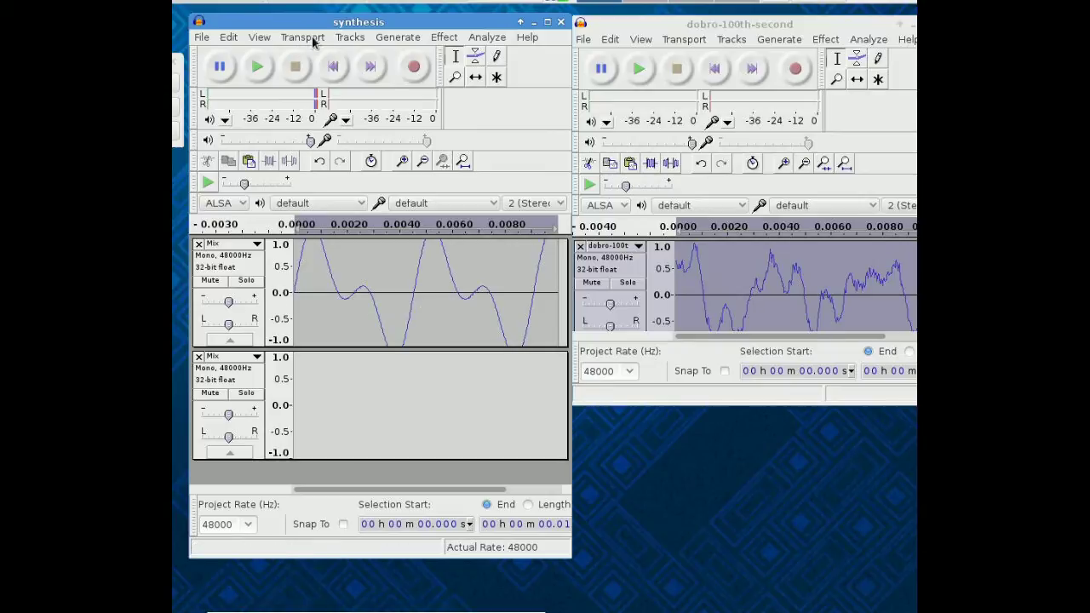
# Undo the last mix and re-mix the lower and upper sine tracks together.
pyautogui.click(233, 37)
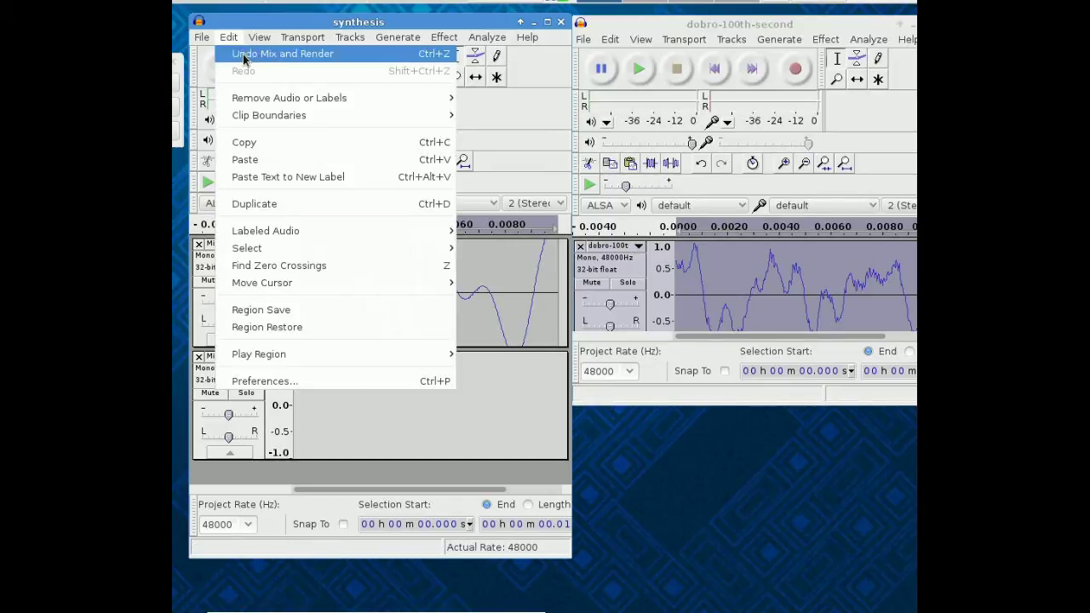
pyautogui.click(245, 51)
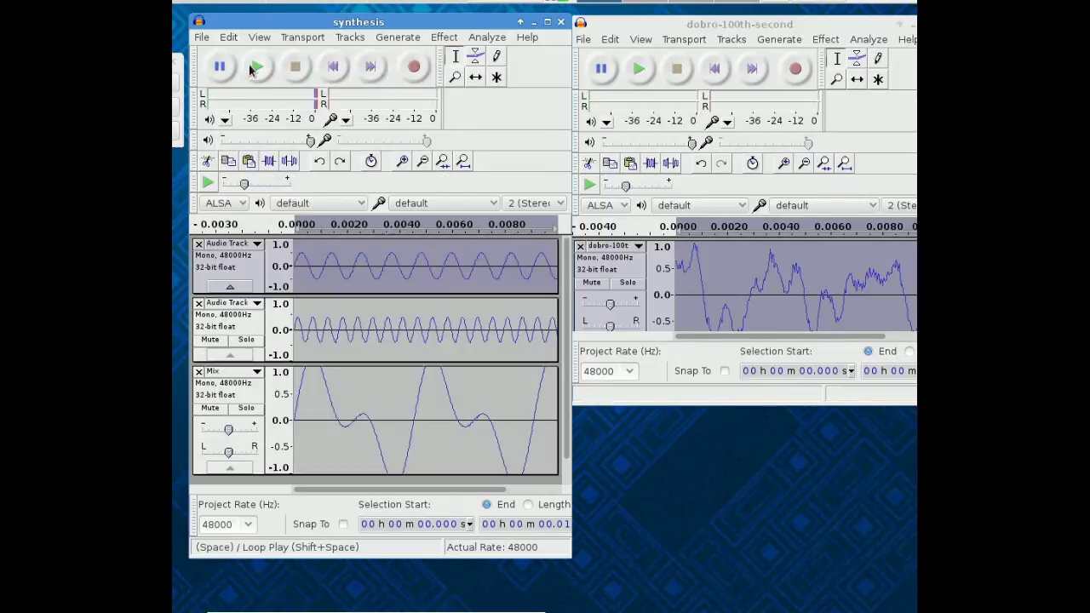
pyautogui.click(258, 337)
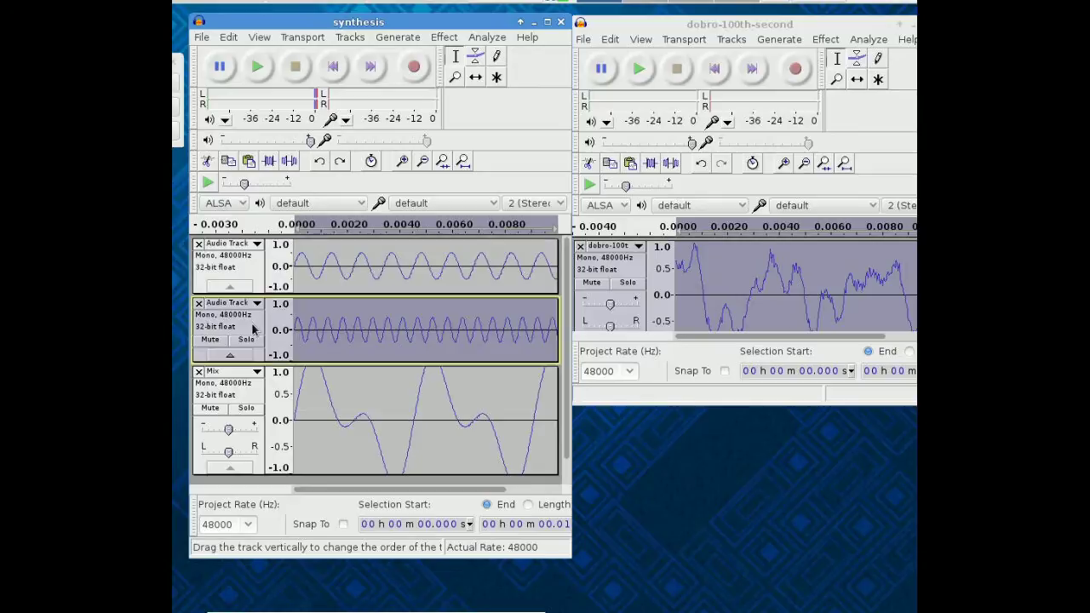
pyautogui.keyDown('shift'); pyautogui.click(252, 271); pyautogui.keyUp('shift')
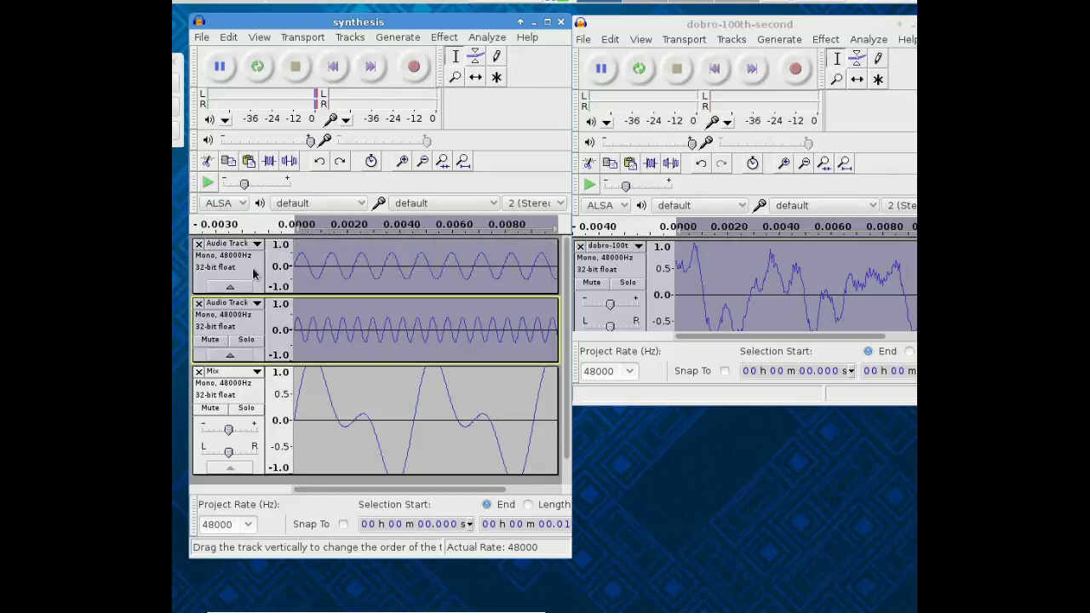
pyautogui.click(356, 39)
pyautogui.click(373, 87)
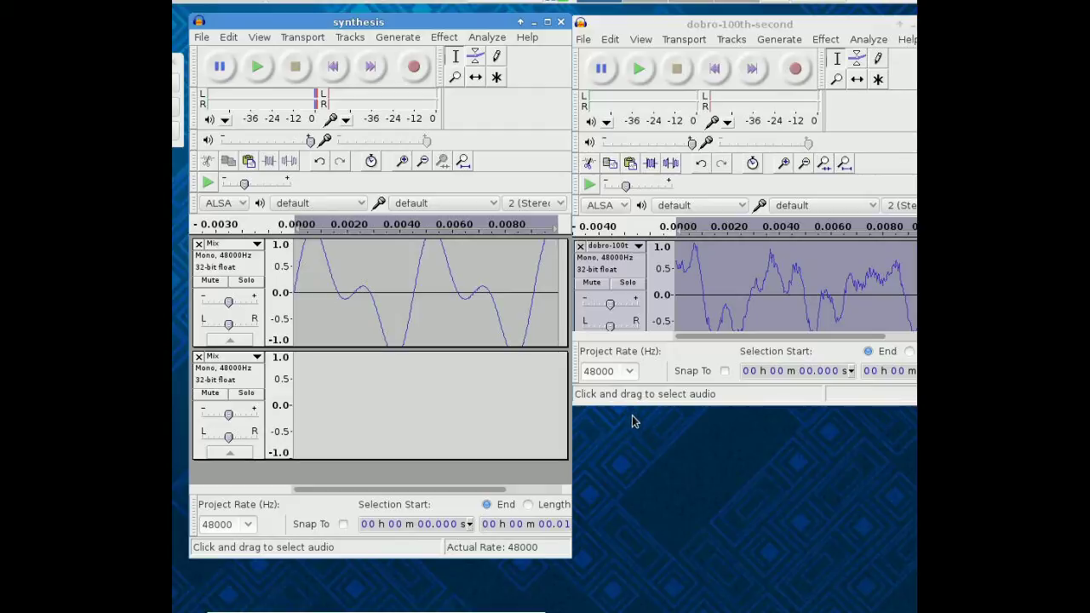
# Close the synthesis and dobro projects without saving, and bring amSynth fully into view.
pyautogui.click(562, 21)
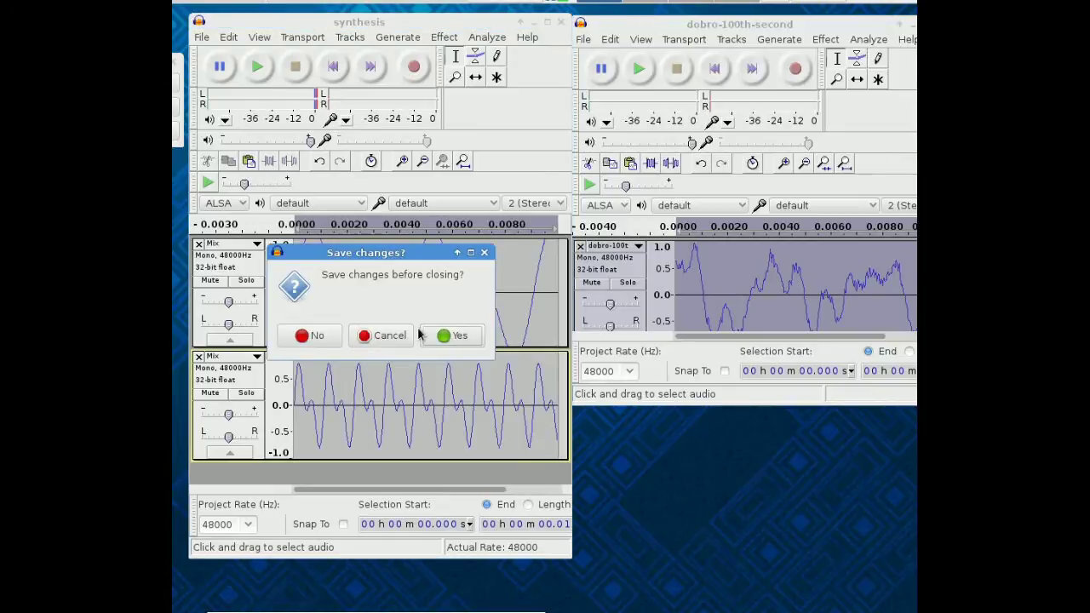
pyautogui.click(311, 335)
pyautogui.moveTo(723, 24); pyautogui.dragTo(568, 39)
pyautogui.click(788, 39)
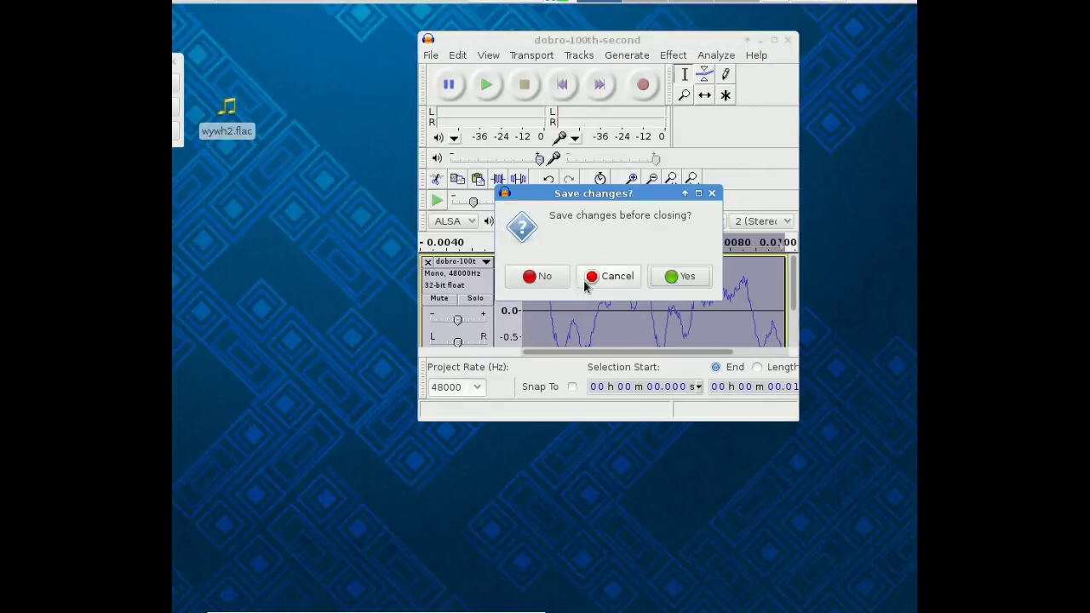
pyautogui.click(537, 276)
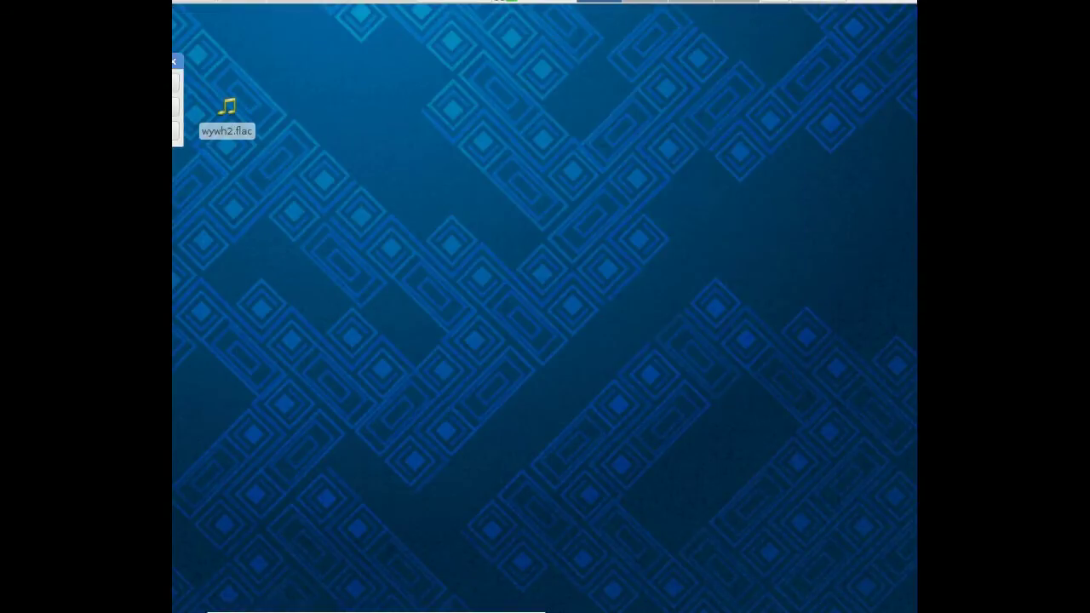
pyautogui.moveTo(174, 247); pyautogui.dragTo(583, 34)
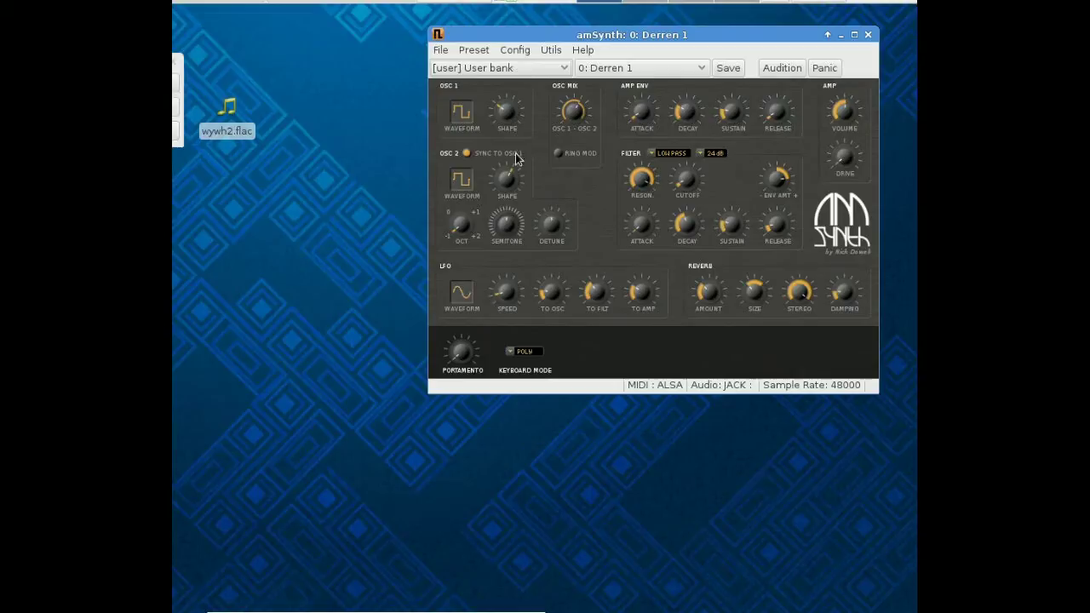
# Turn the OSC 1 - OSC 2 mix knob and place amSynth and ZynAddSubFX side by side.
pyautogui.click(574, 115)
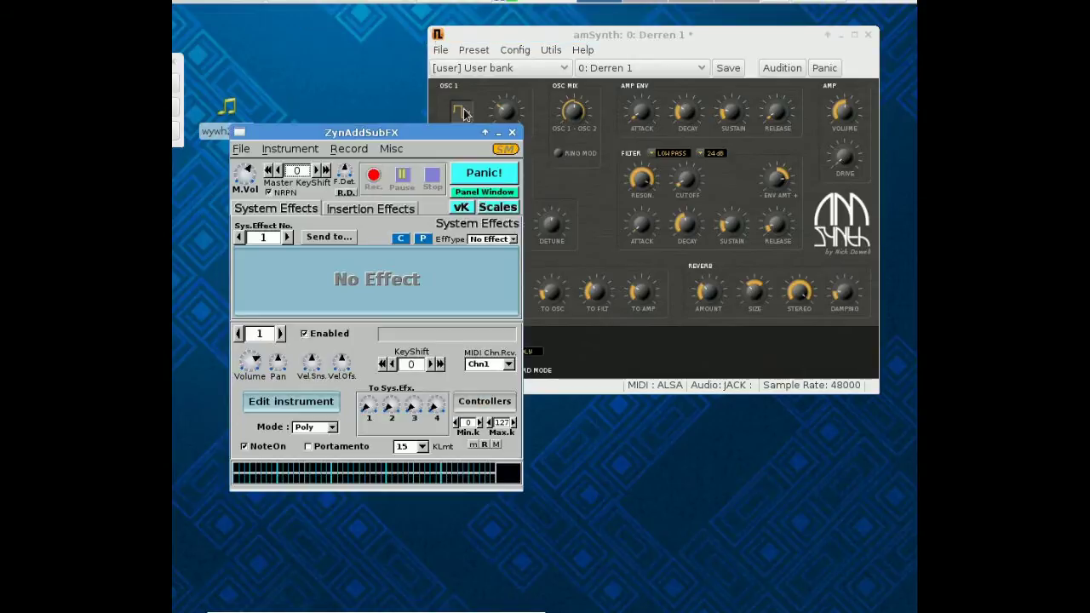
pyautogui.moveTo(588, 36); pyautogui.dragTo(644, 30)
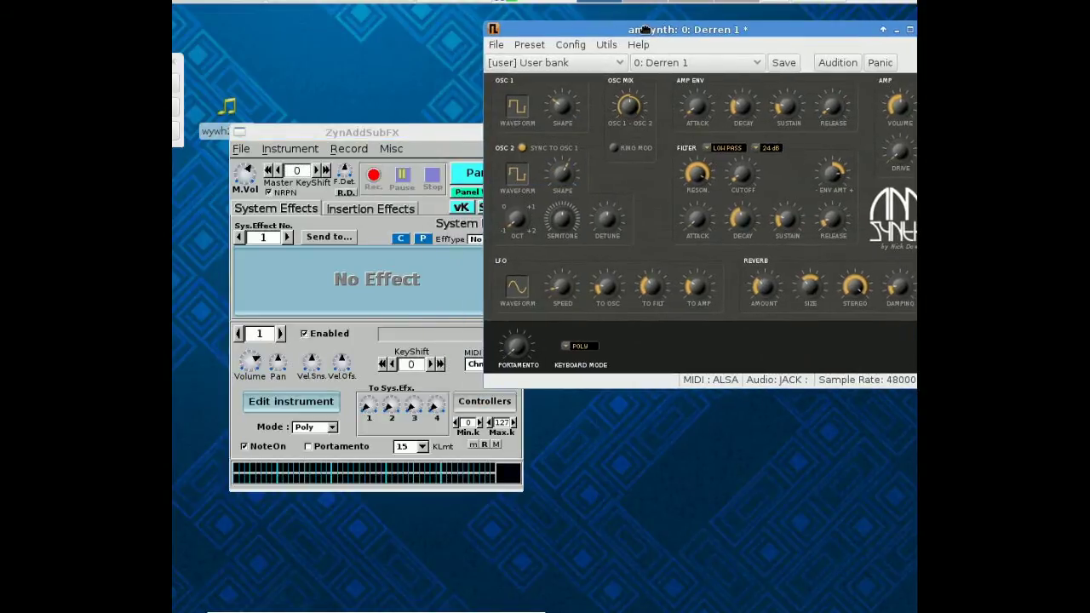
pyautogui.moveTo(394, 132); pyautogui.dragTo(345, 36)
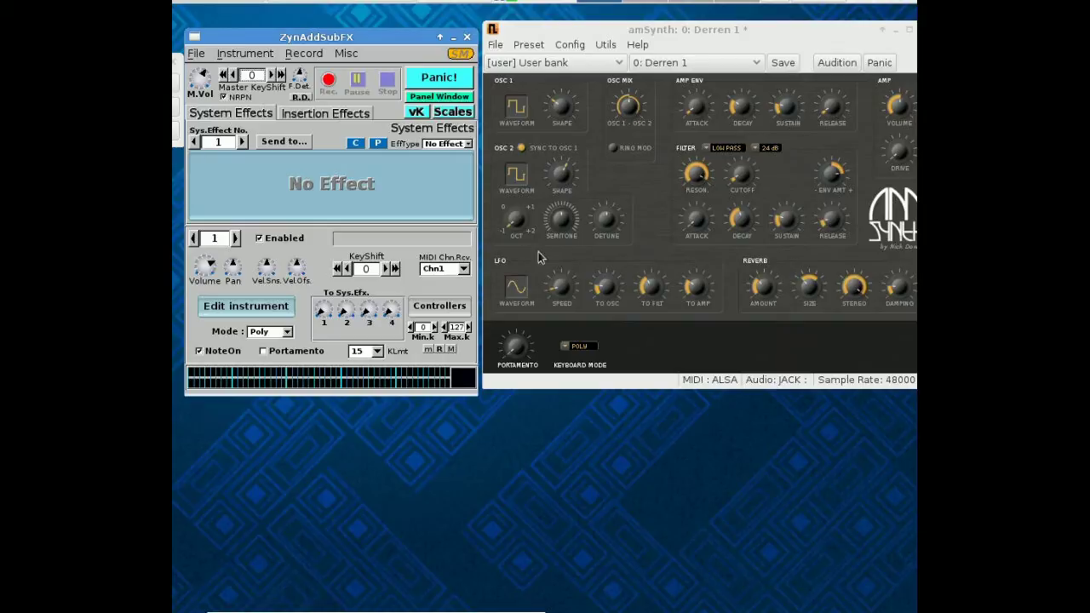
# Open the instrument editor and its ADsynth global parameters window.
pyautogui.click(271, 315)
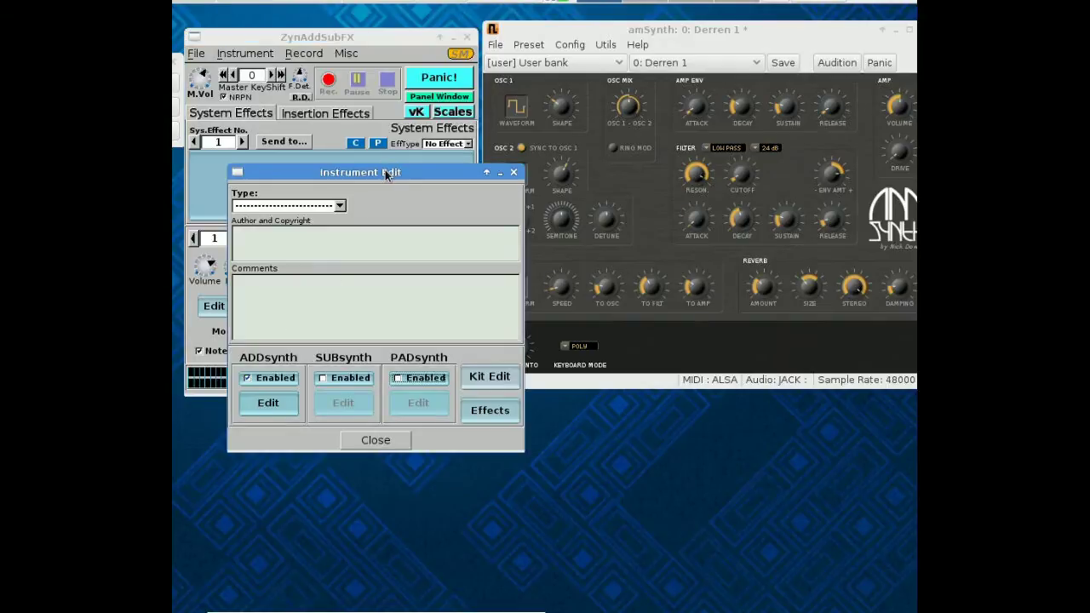
pyautogui.moveTo(385, 174); pyautogui.dragTo(525, 259)
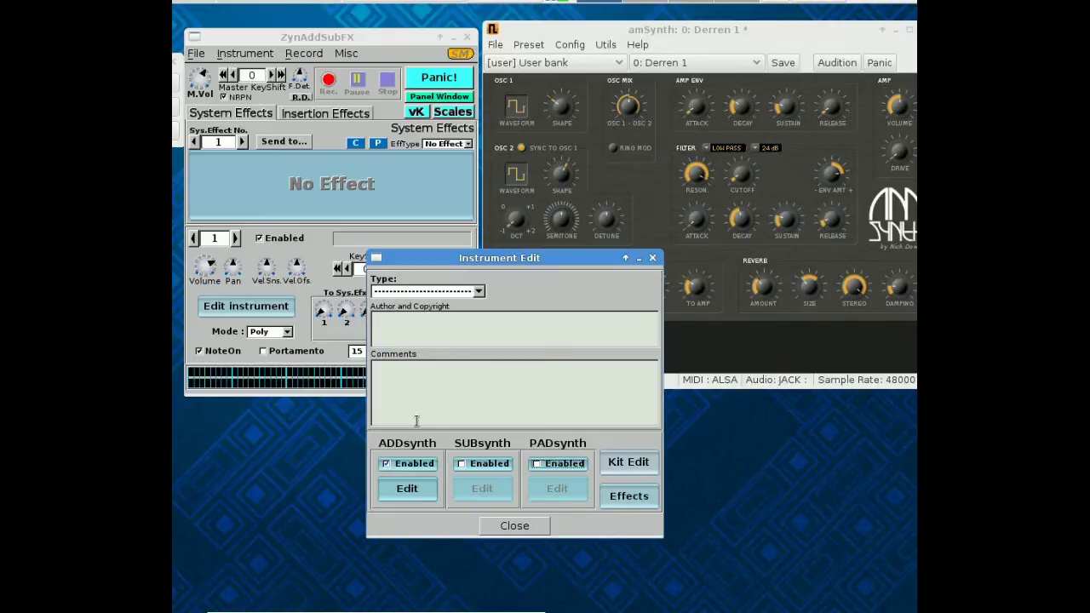
pyautogui.click(407, 489)
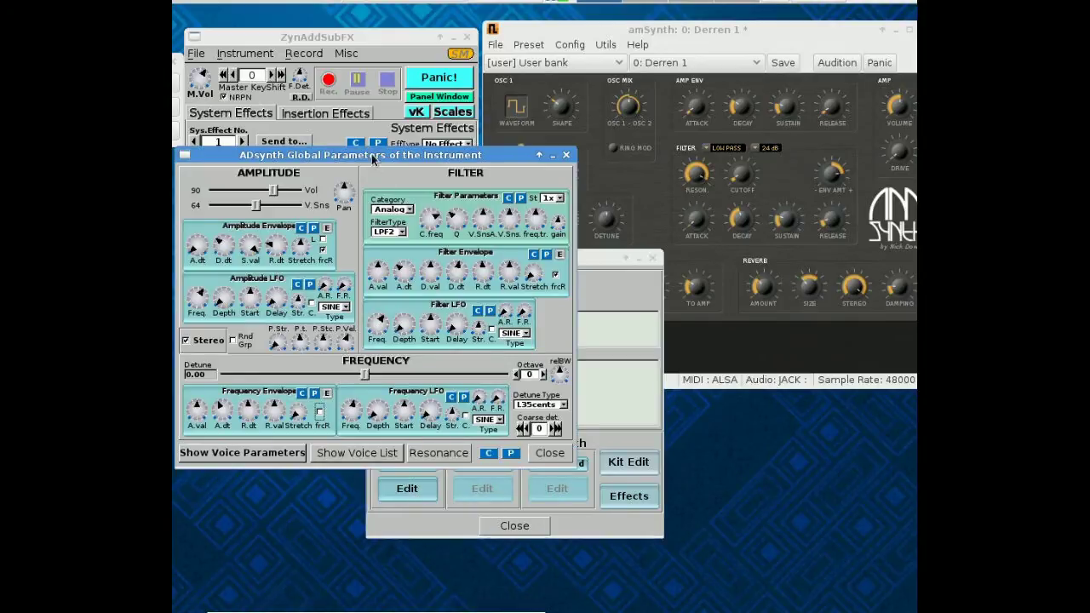
pyautogui.moveTo(372, 162); pyautogui.dragTo(498, 266)
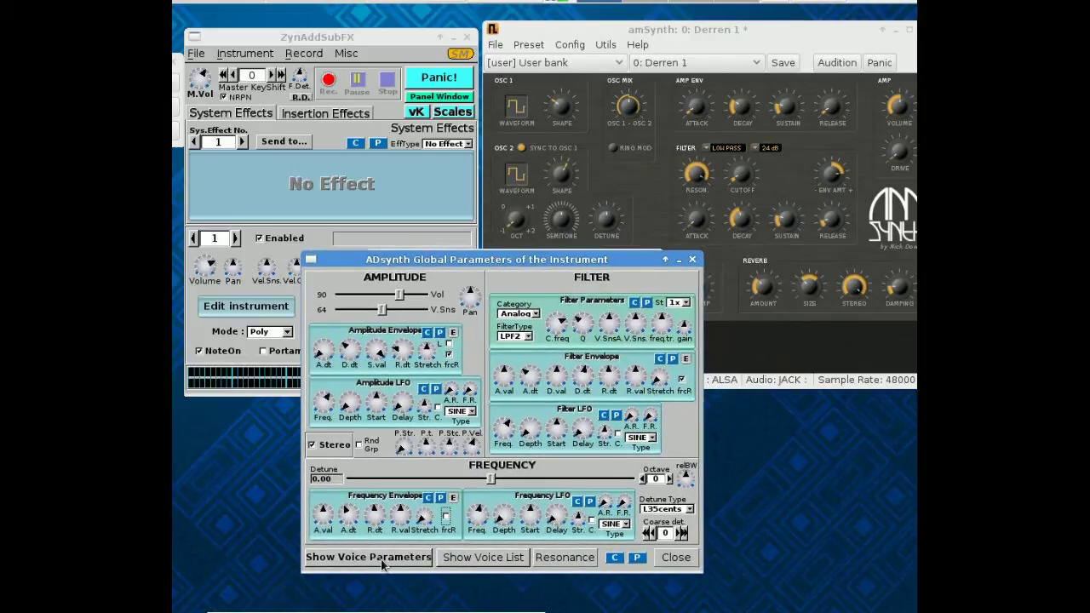
# Show and hide the voice list, then open voice 1's parameters centred on screen.
pyautogui.click(482, 558)
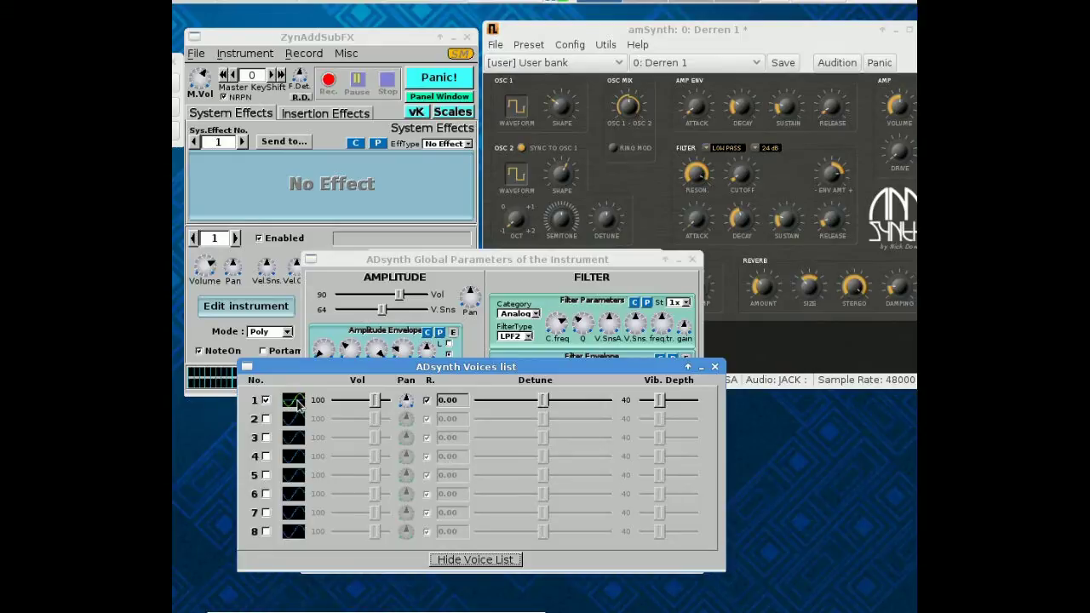
pyautogui.click(479, 562)
pyautogui.click(396, 559)
pyautogui.moveTo(230, 136); pyautogui.dragTo(652, 113)
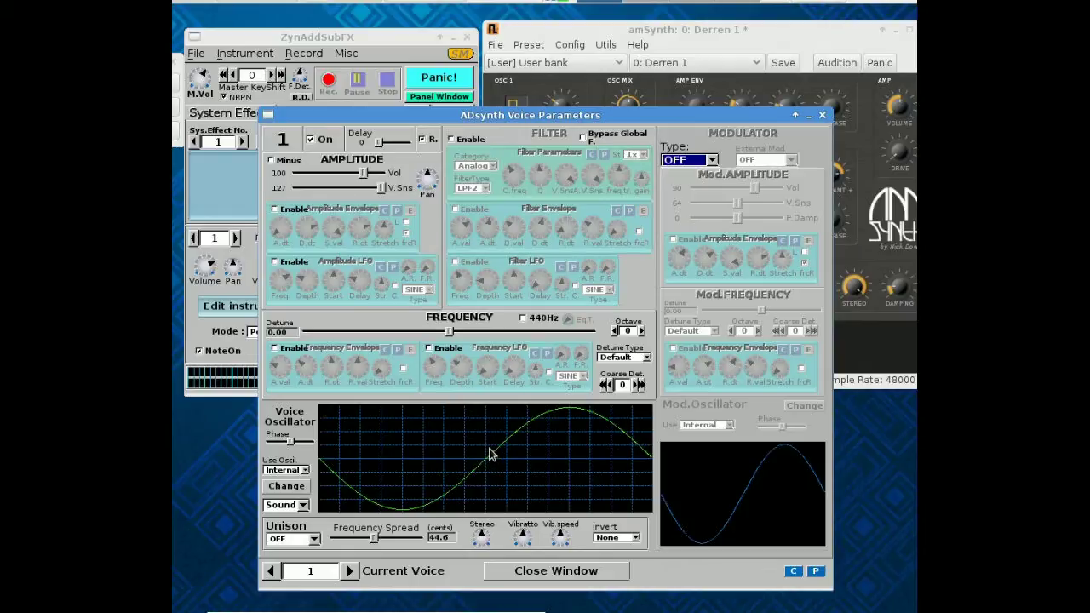
# Open voice 1's oscillator editor and position it in full view.
pyautogui.click(301, 490)
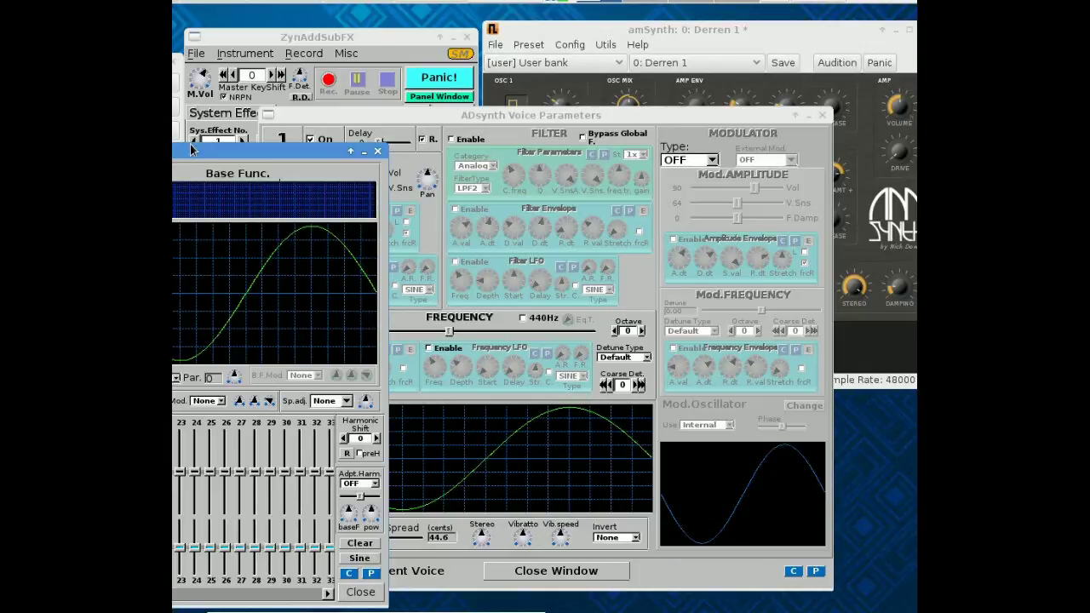
pyautogui.moveTo(191, 154); pyautogui.dragTo(594, 125)
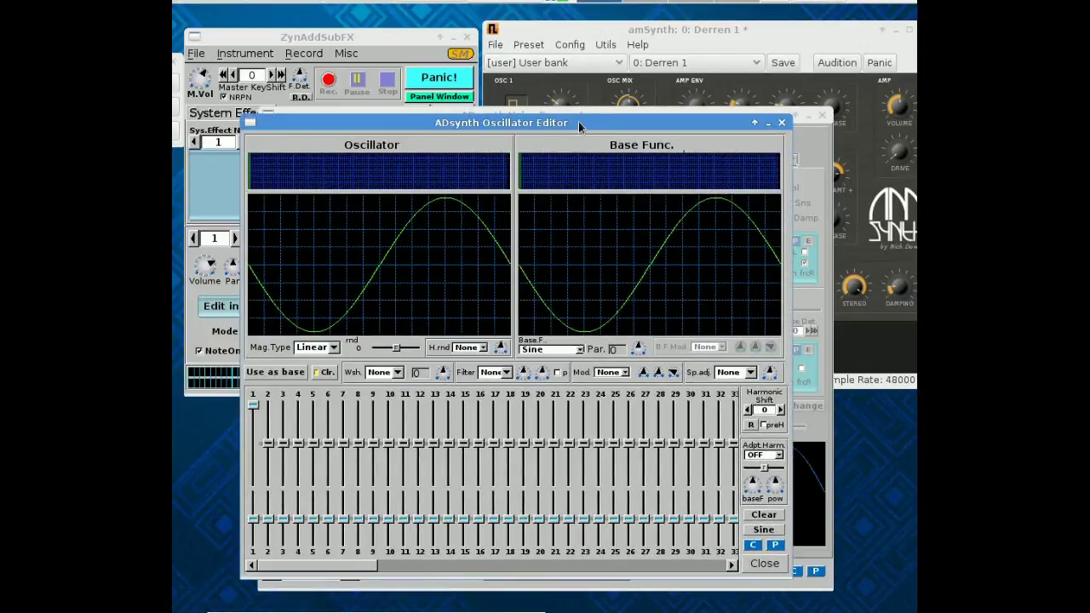
pyautogui.click(782, 124)
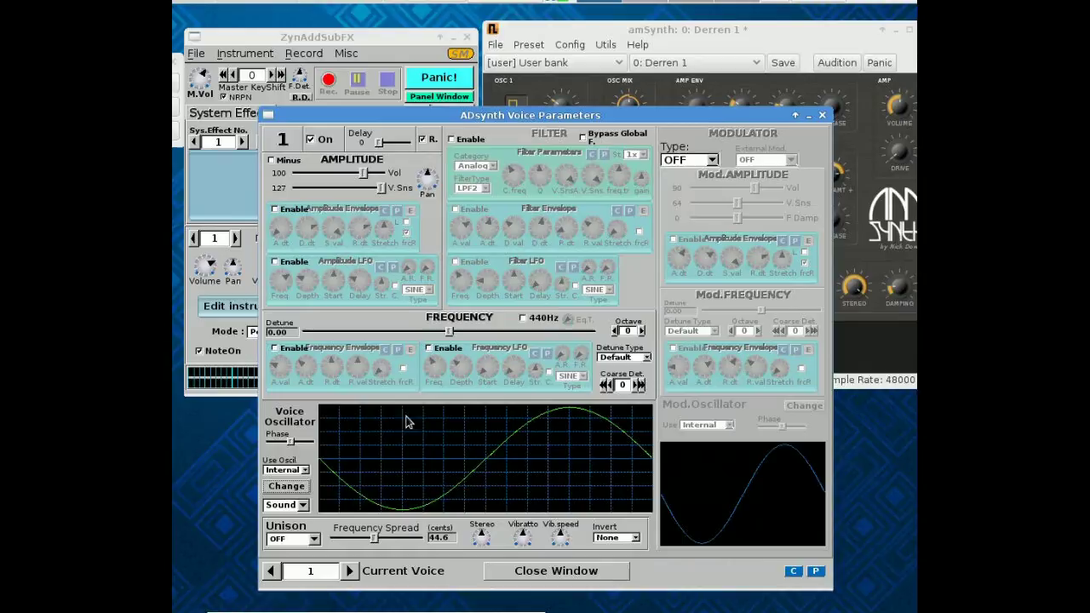
pyautogui.click(287, 486)
pyautogui.moveTo(221, 146); pyautogui.dragTo(586, 118)
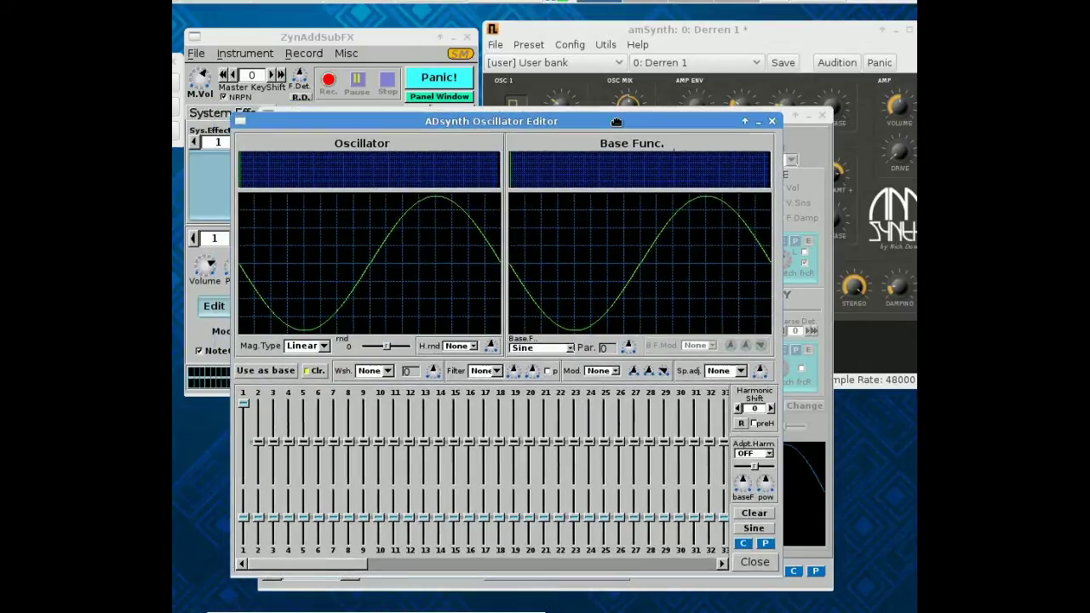
# Try Pulse and Triangle base functions before returning to Sine.
pyautogui.click(570, 349)
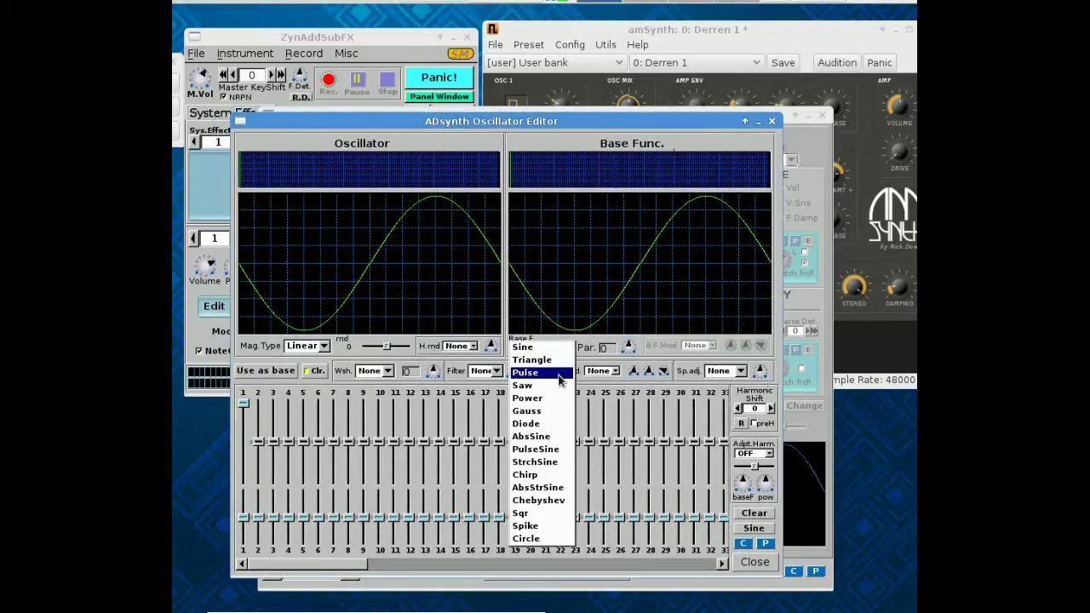
pyautogui.click(560, 375)
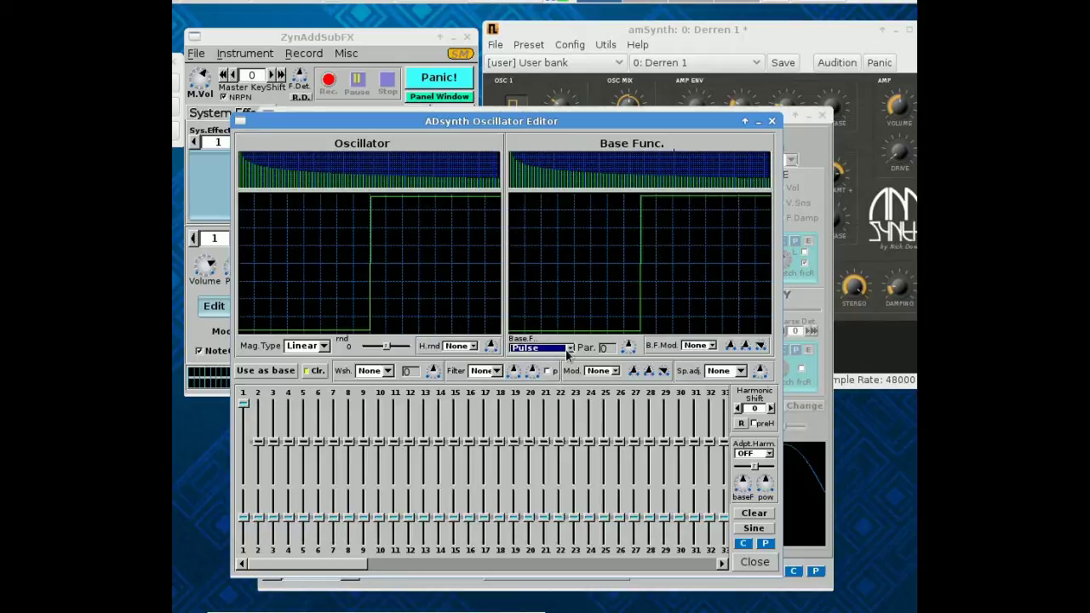
pyautogui.click(569, 350)
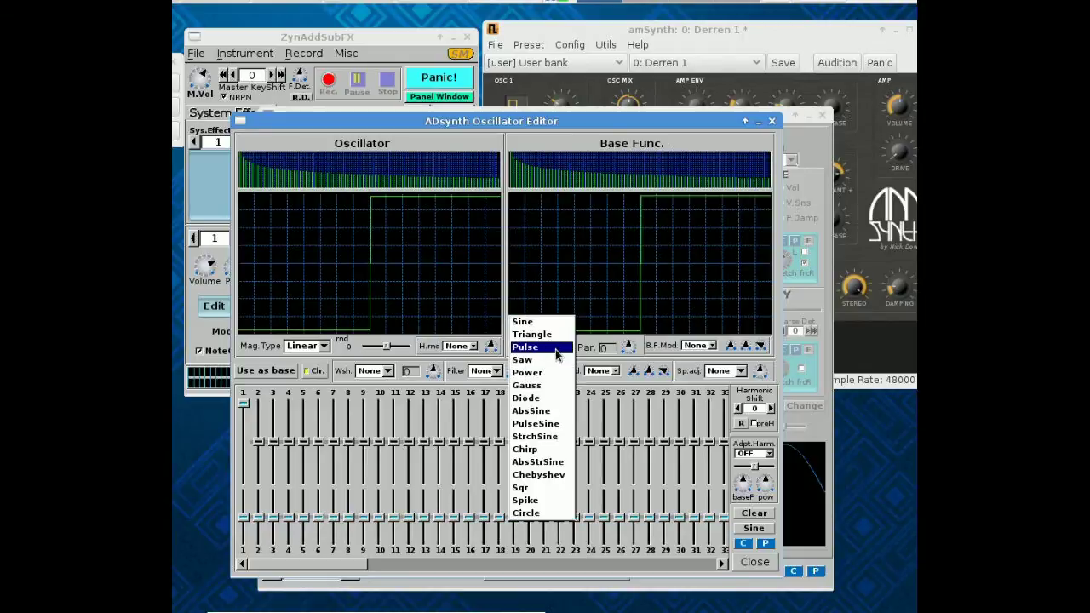
pyautogui.click(554, 339)
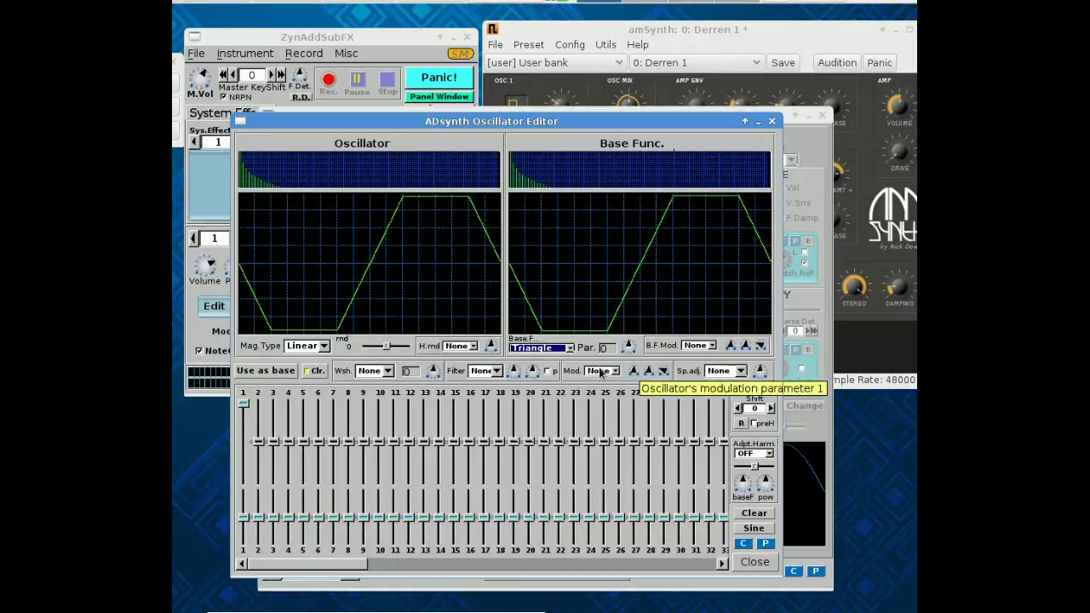
pyautogui.click(571, 349)
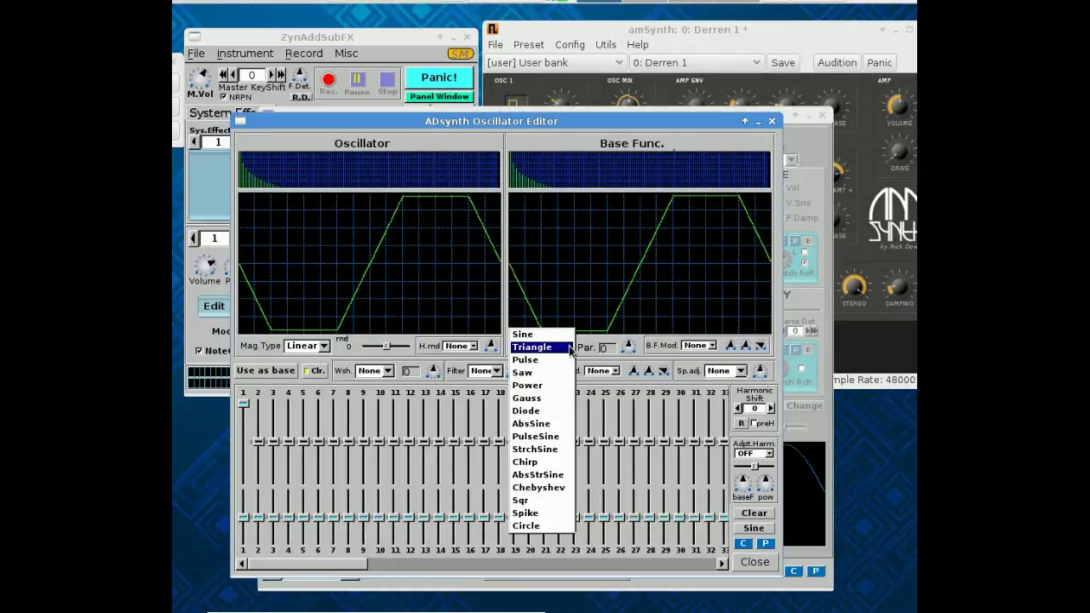
pyautogui.click(528, 334)
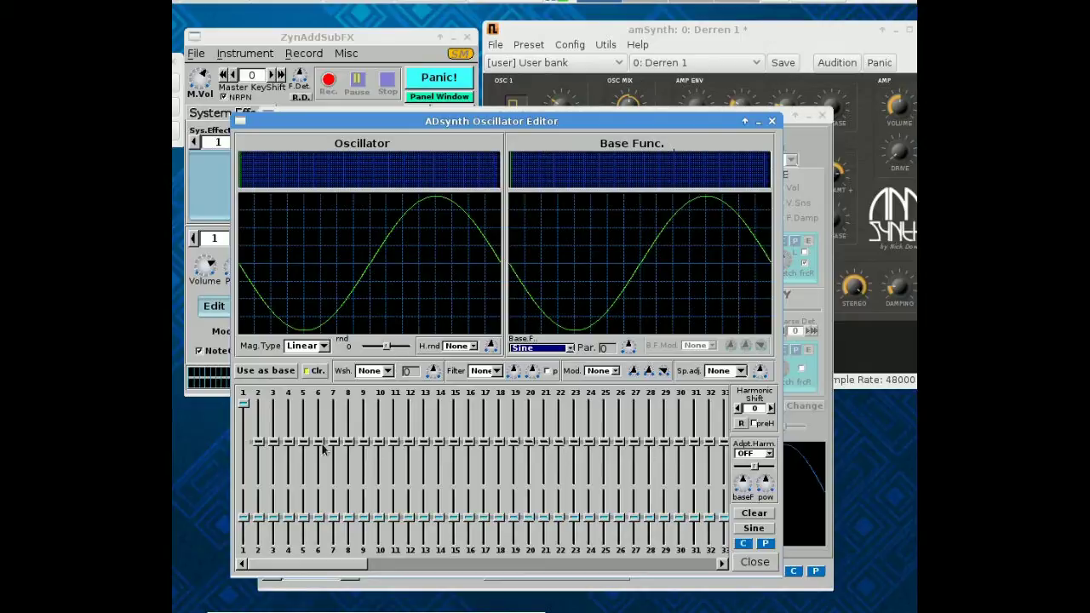
# Raise harmonic 2, lower harmonic 5, and close the oscillator editor.
pyautogui.moveTo(260, 444); pyautogui.dragTo(274, 416)
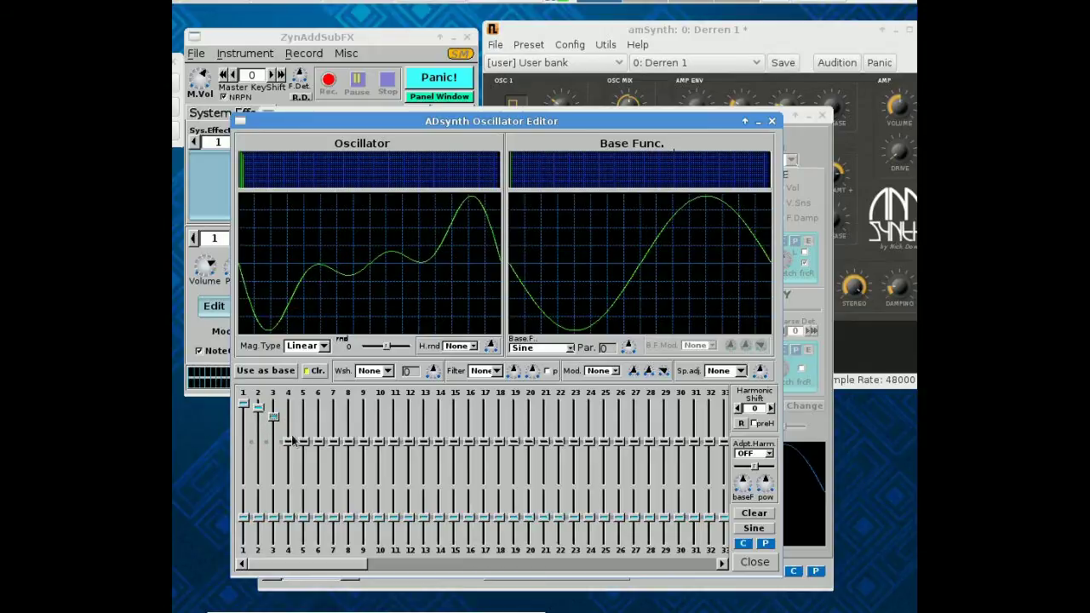
pyautogui.moveTo(305, 449); pyautogui.dragTo(334, 461)
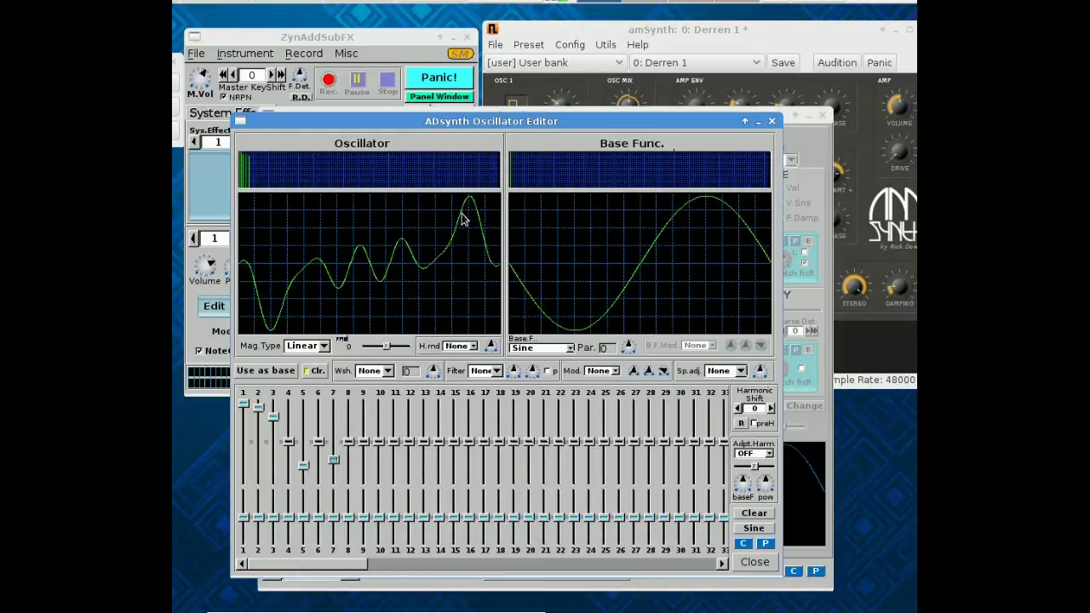
pyautogui.click(751, 565)
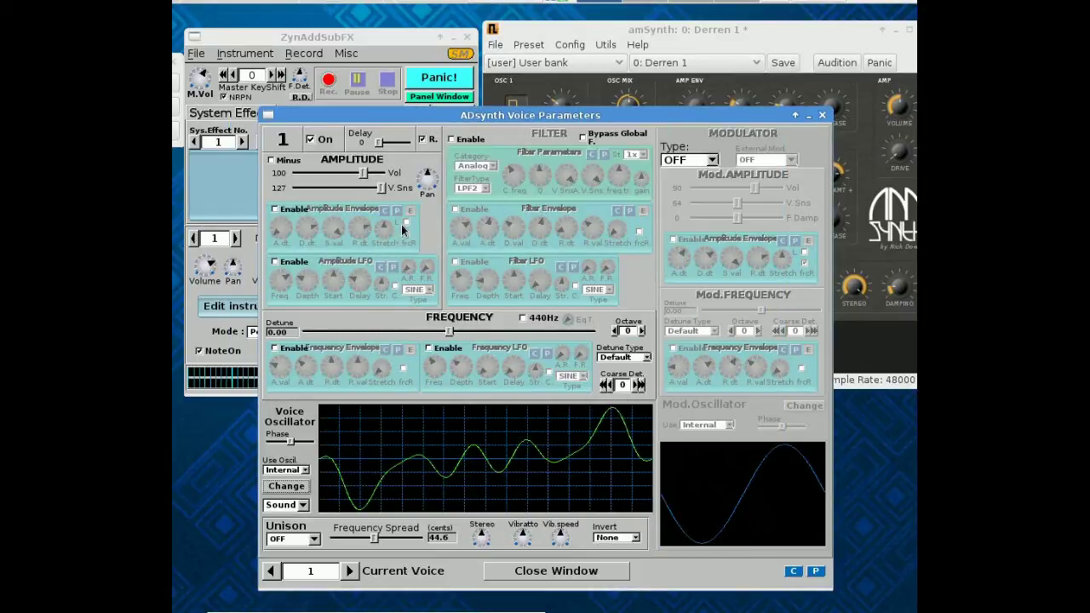
# Enable voice 1's filter and amplitude envelope, and set RING modulation with its amplitude envelope.
pyautogui.click(451, 141)
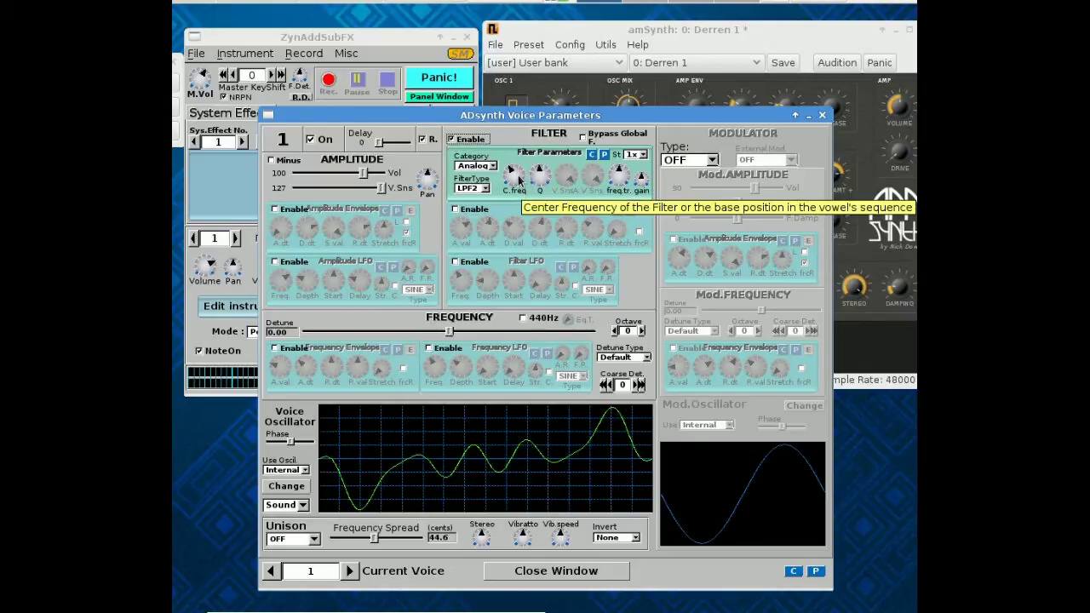
pyautogui.click(274, 211)
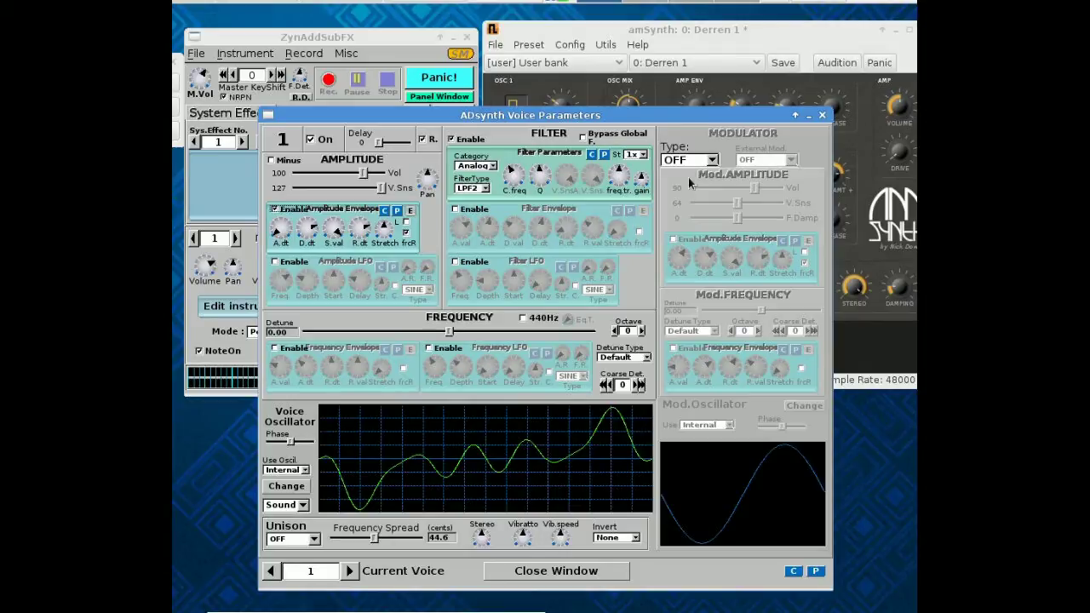
pyautogui.click(712, 160)
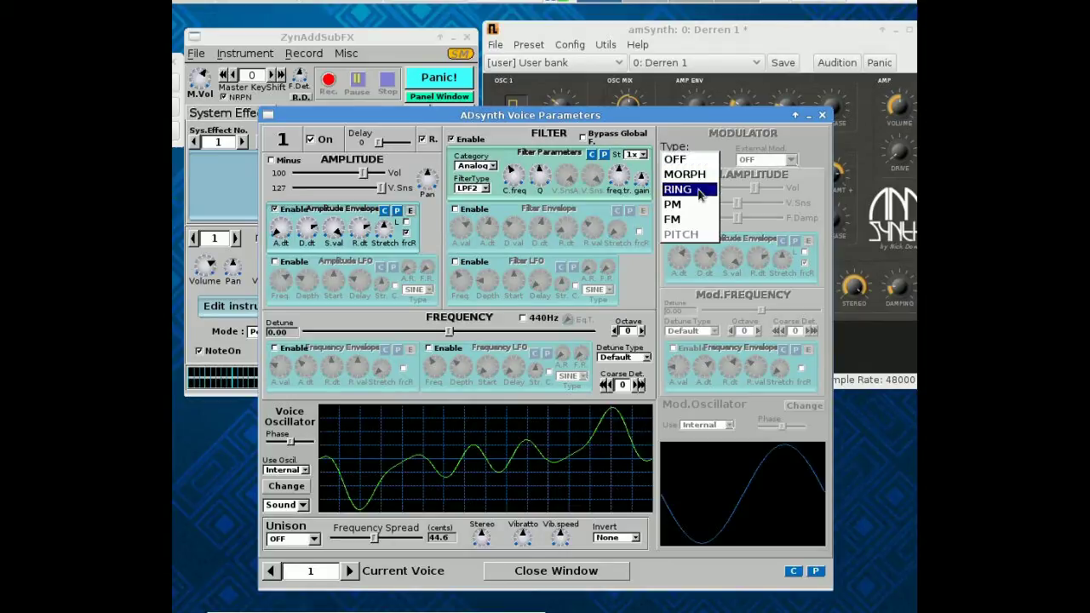
pyautogui.click(700, 189)
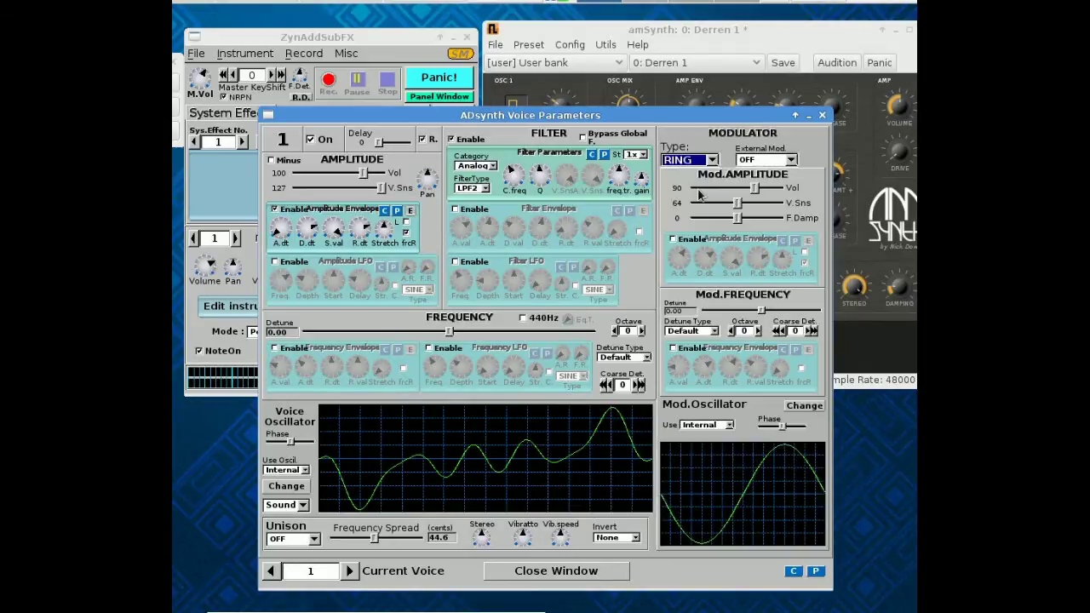
pyautogui.click(673, 240)
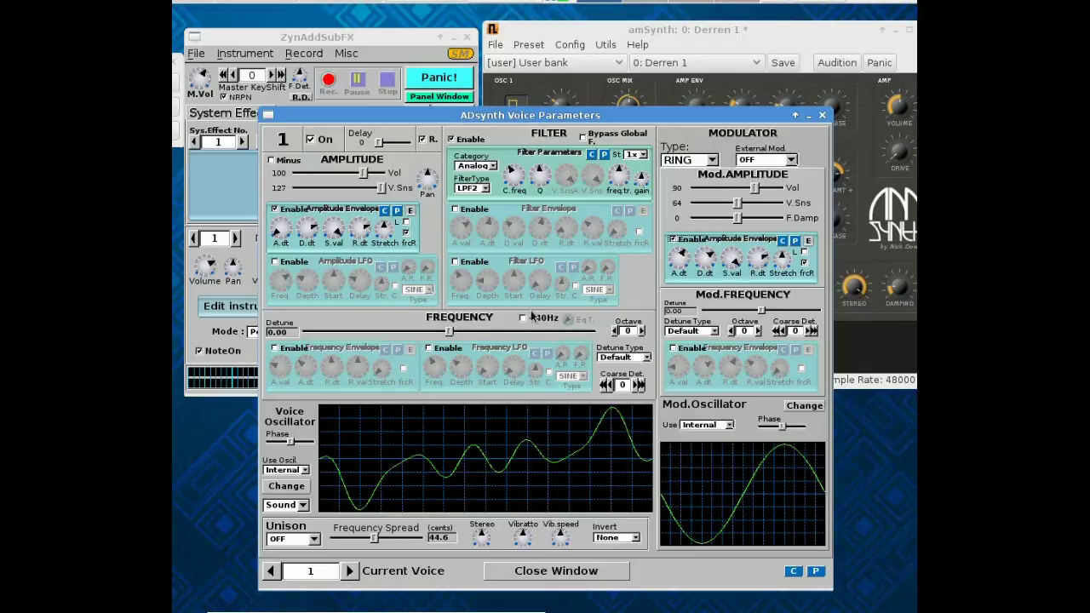
# Close the voice, ADsynth and instrument windows, then reopen Instrument Edit.
pyautogui.click(552, 573)
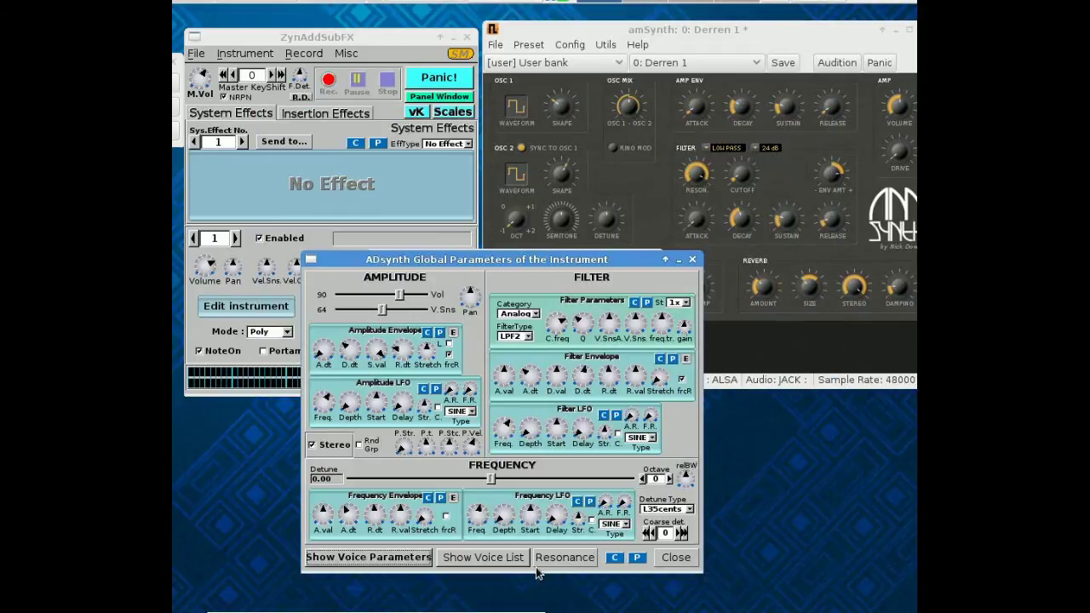
pyautogui.click(679, 559)
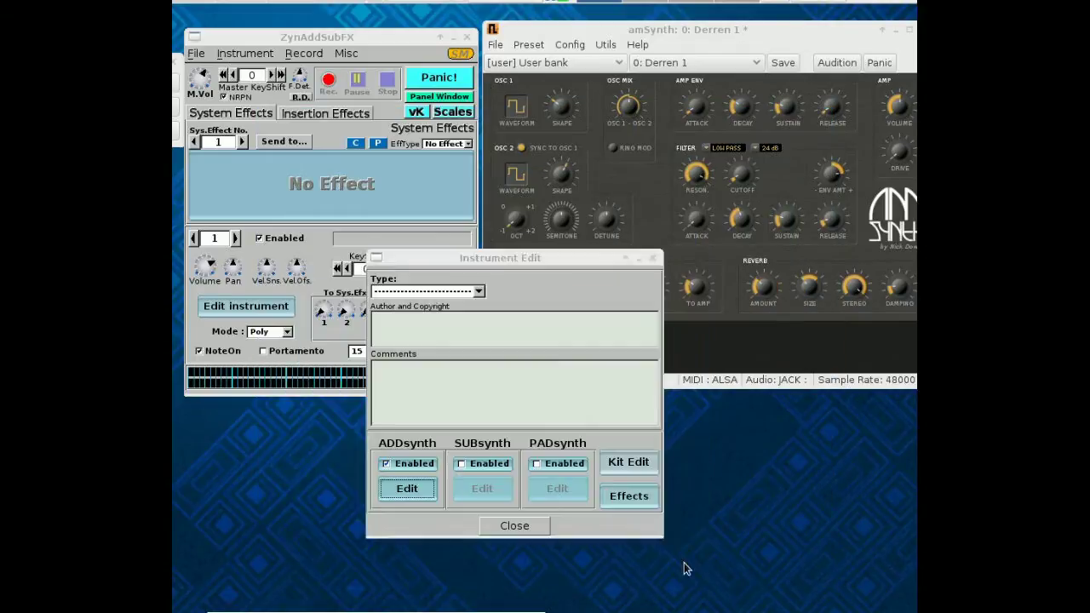
pyautogui.click(526, 527)
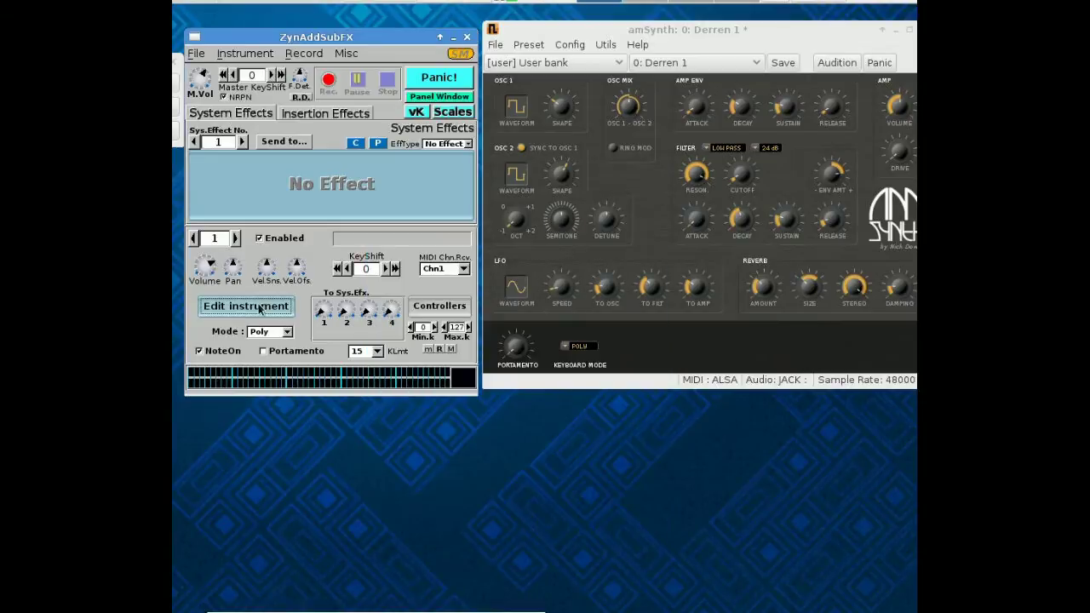
pyautogui.click(247, 308)
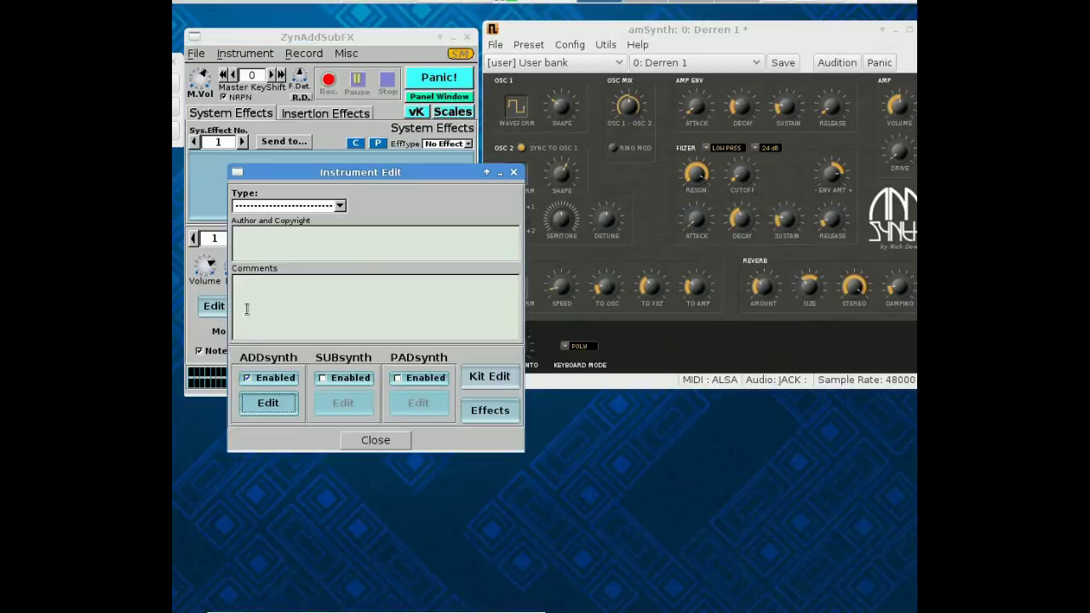
# In the ADsynth voice list, enable voice 2, then hide the list.
pyautogui.click(276, 408)
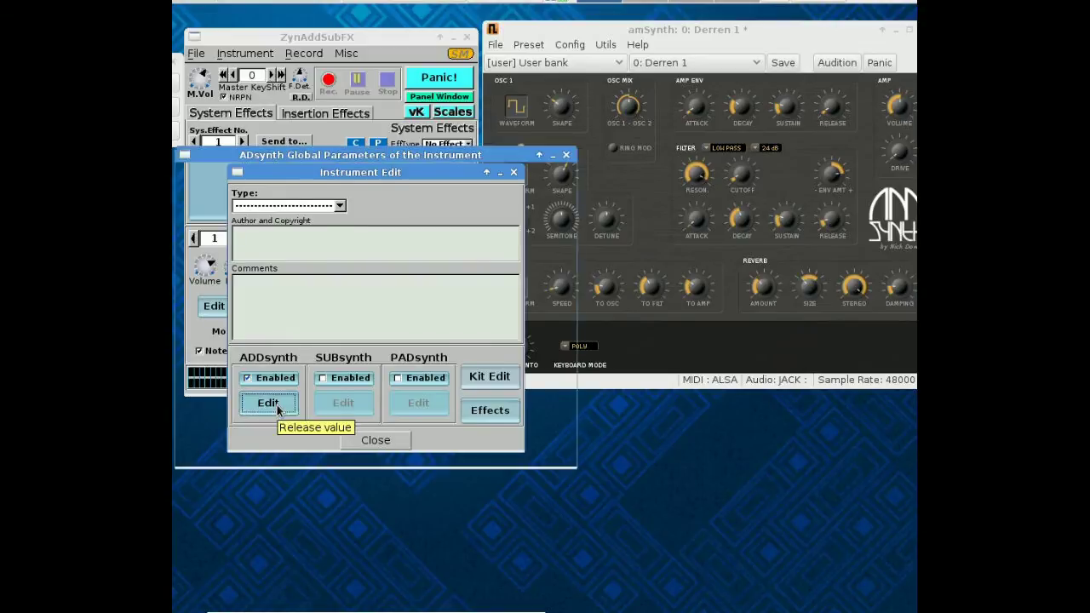
pyautogui.click(373, 460)
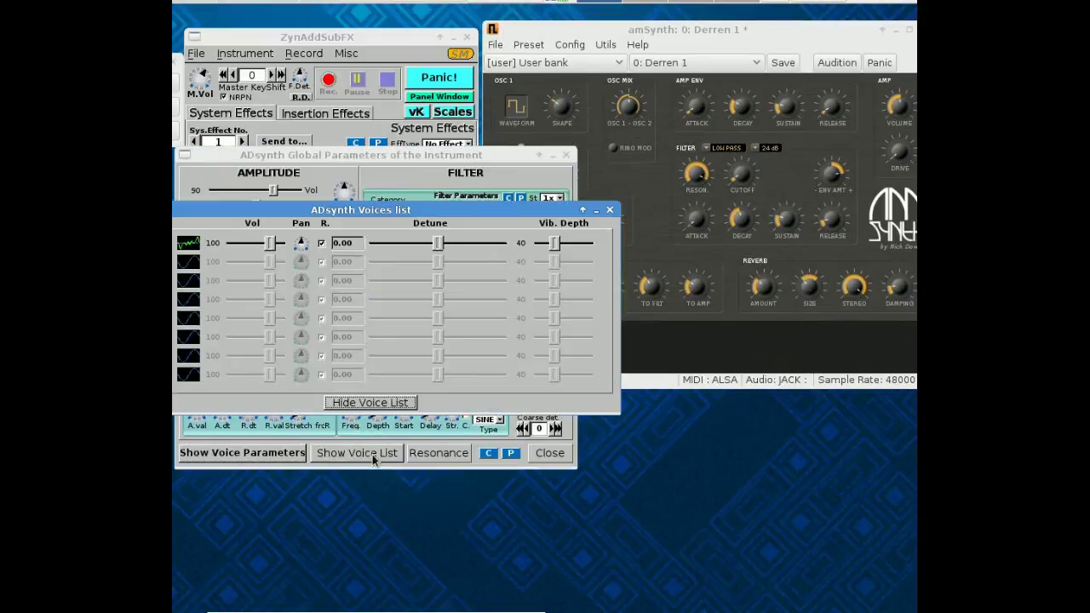
pyautogui.moveTo(308, 217); pyautogui.dragTo(423, 266)
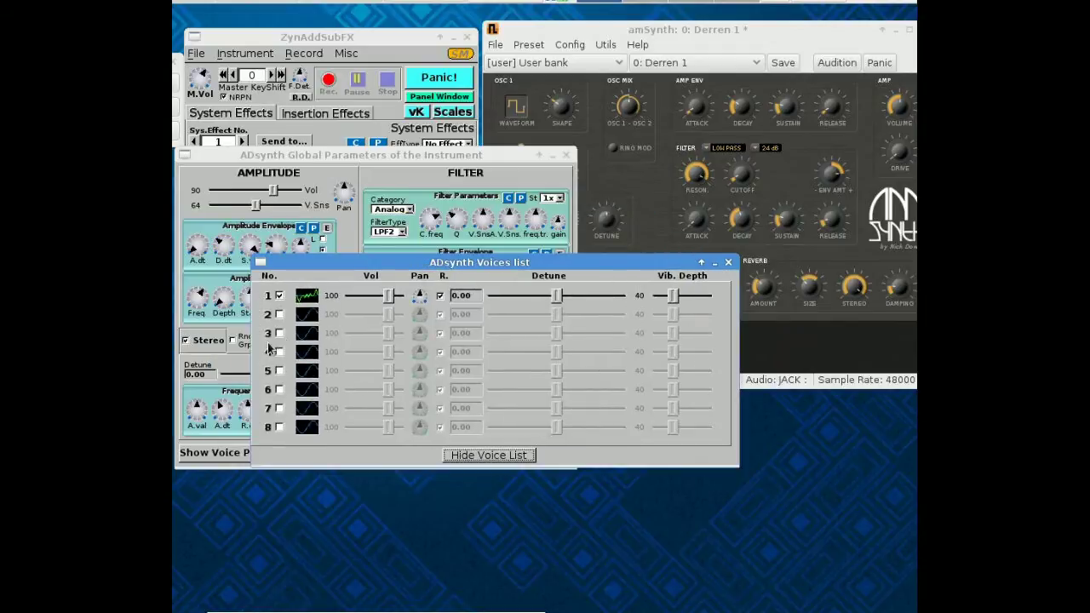
pyautogui.click(279, 314)
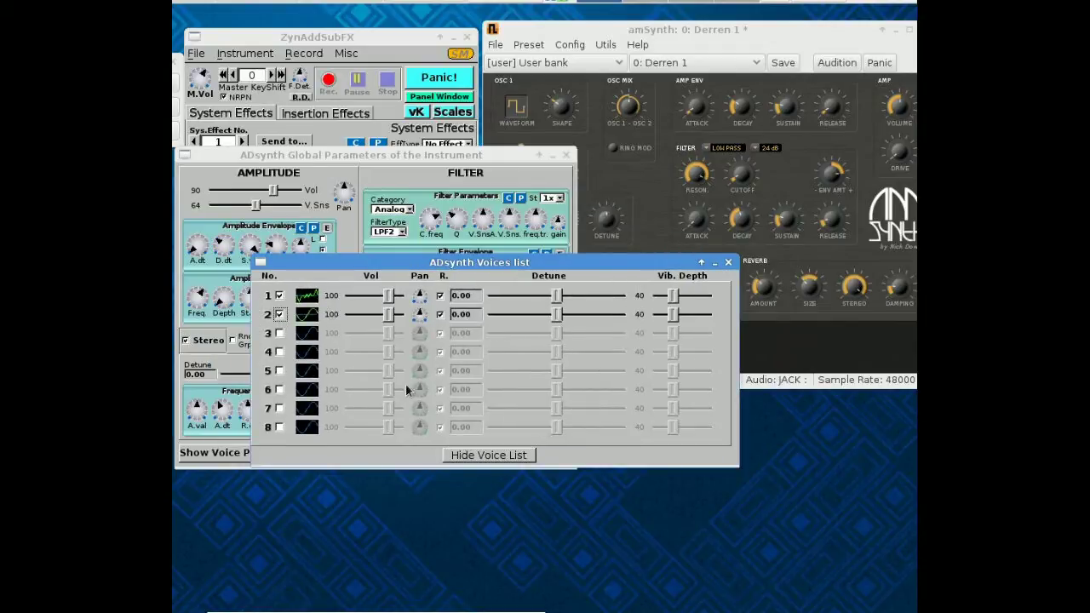
pyautogui.click(483, 460)
pyautogui.click(483, 460)
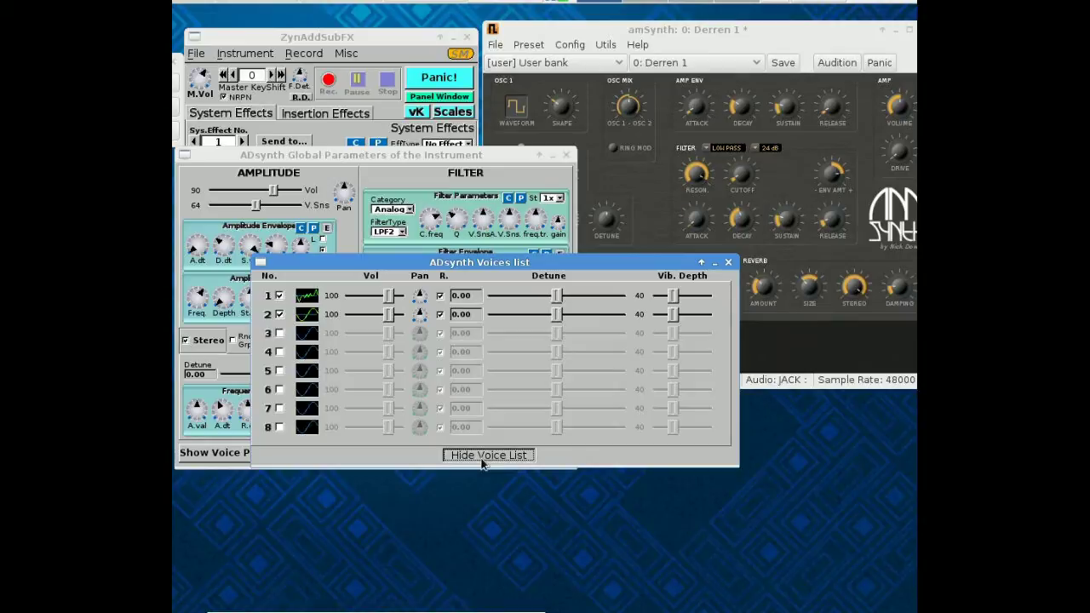
# Open the voice parameters window, switch to voice 2, and open its oscillator editor.
pyautogui.click(482, 460)
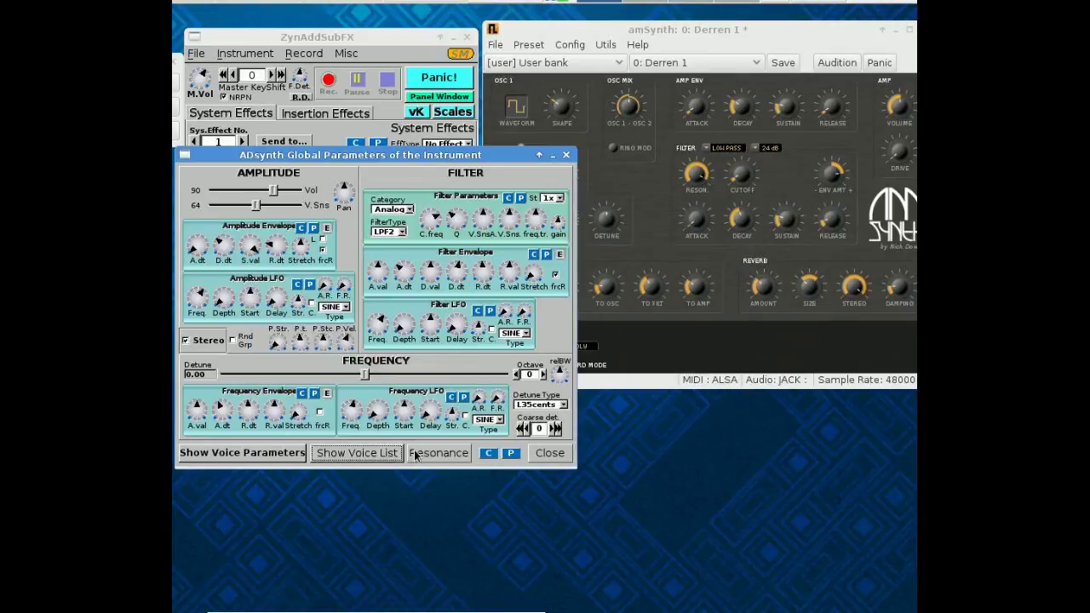
pyautogui.moveTo(335, 155); pyautogui.dragTo(368, 176)
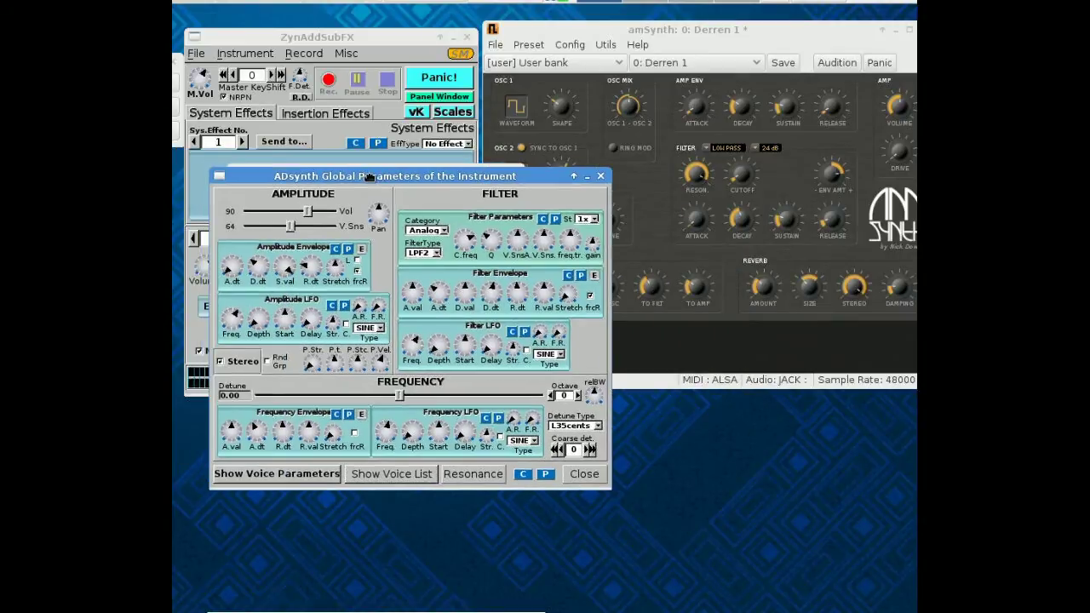
pyautogui.click(319, 472)
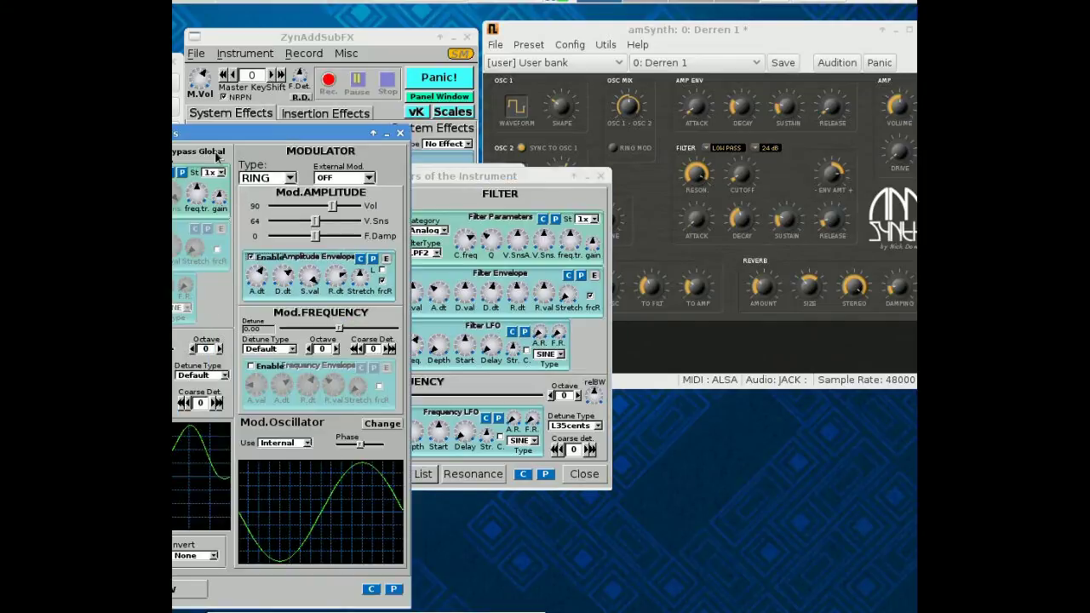
pyautogui.moveTo(210, 134); pyautogui.dragTo(595, 81)
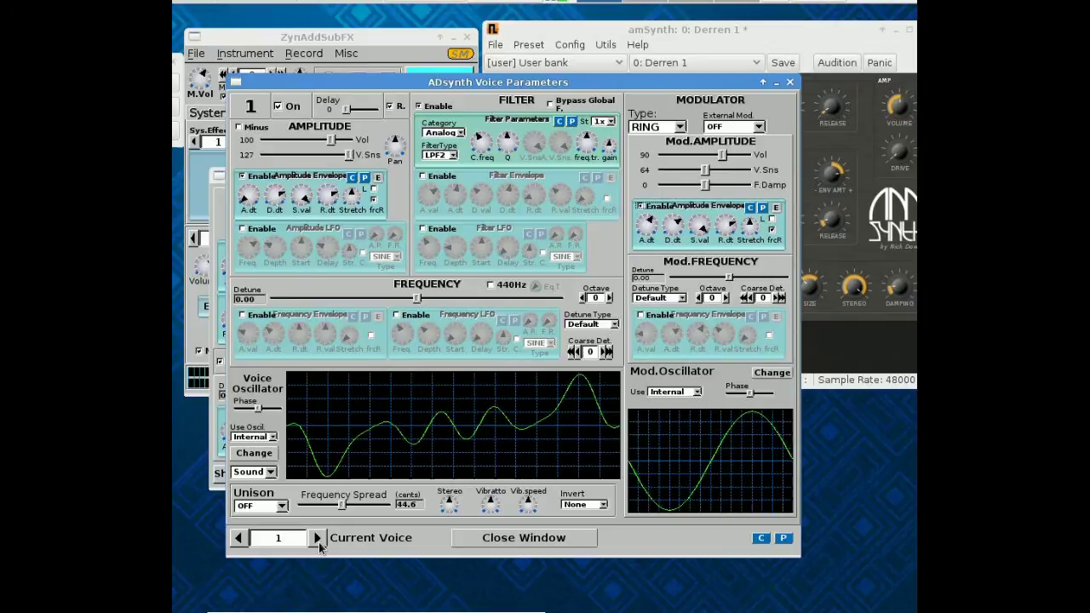
pyautogui.click(316, 540)
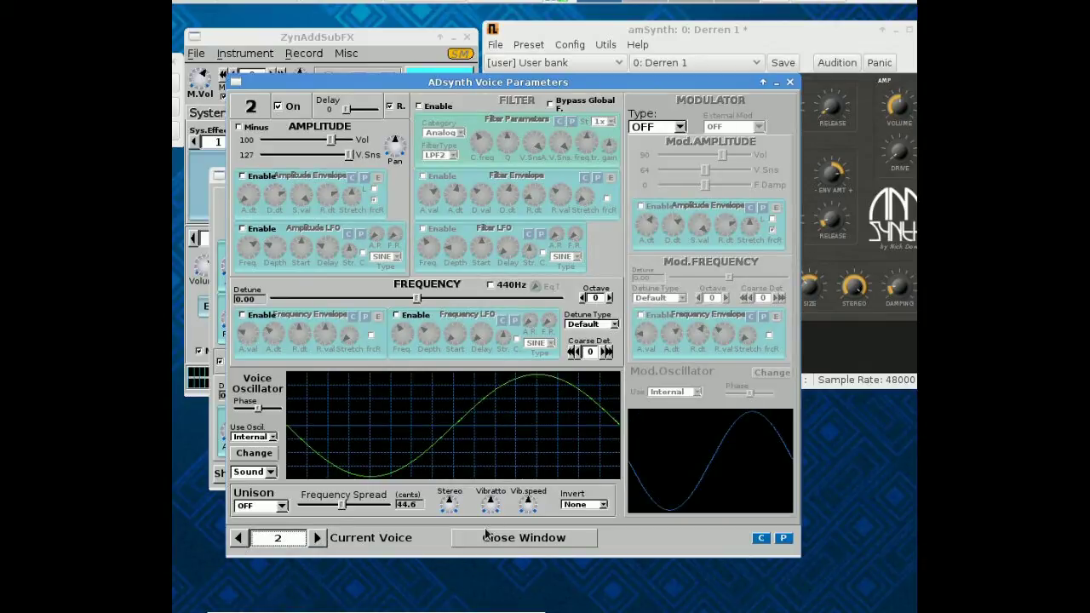
pyautogui.click(258, 454)
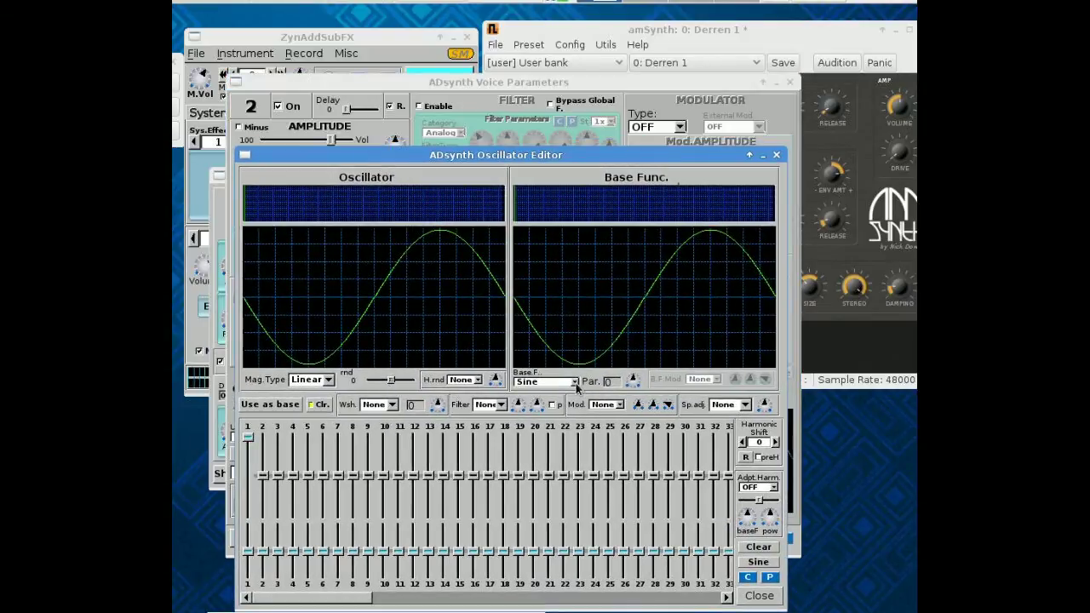
# Set voice 2's base function to Chirp, raise harmonic 2, and close the editor.
pyautogui.click(575, 383)
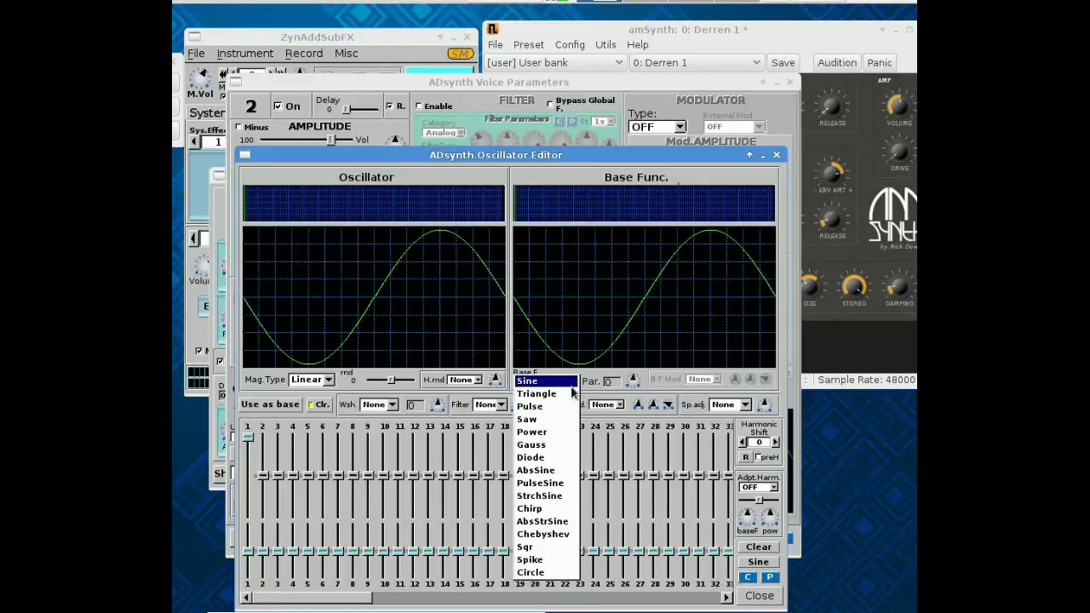
pyautogui.click(567, 383)
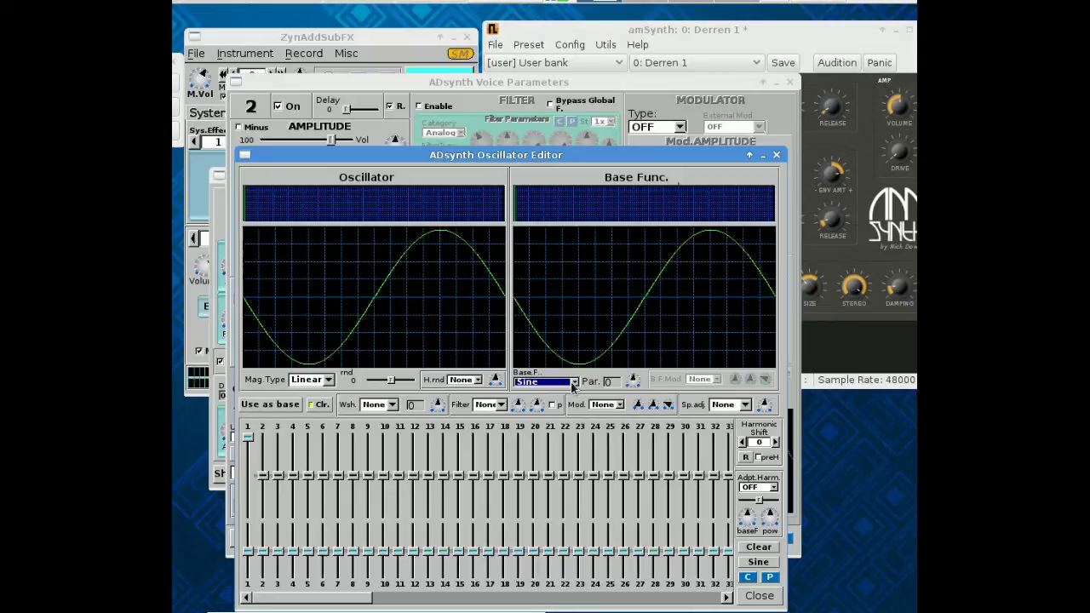
pyautogui.click(575, 382)
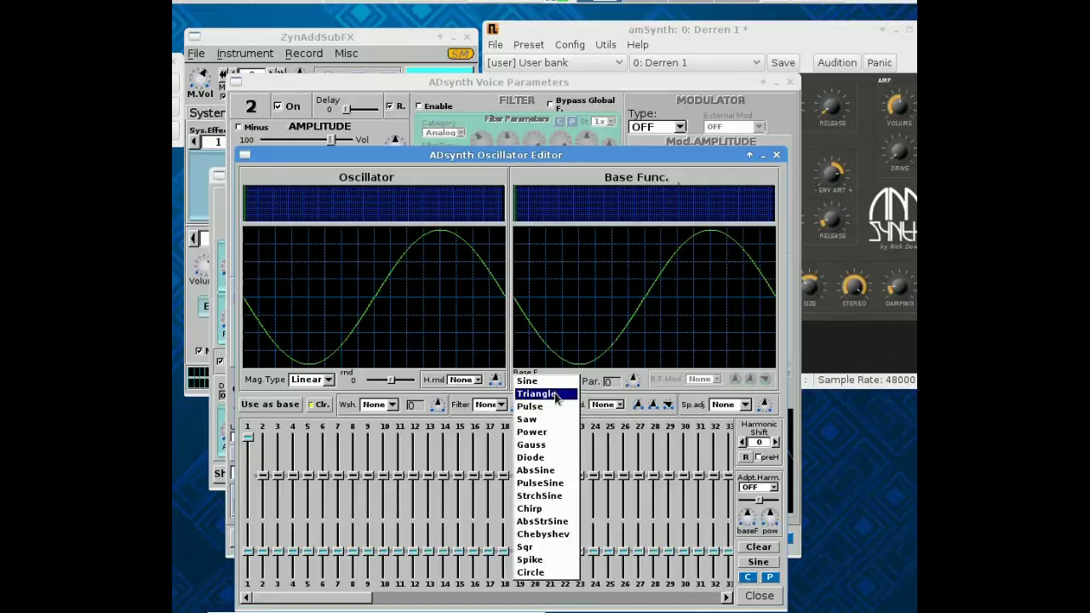
pyautogui.click(548, 508)
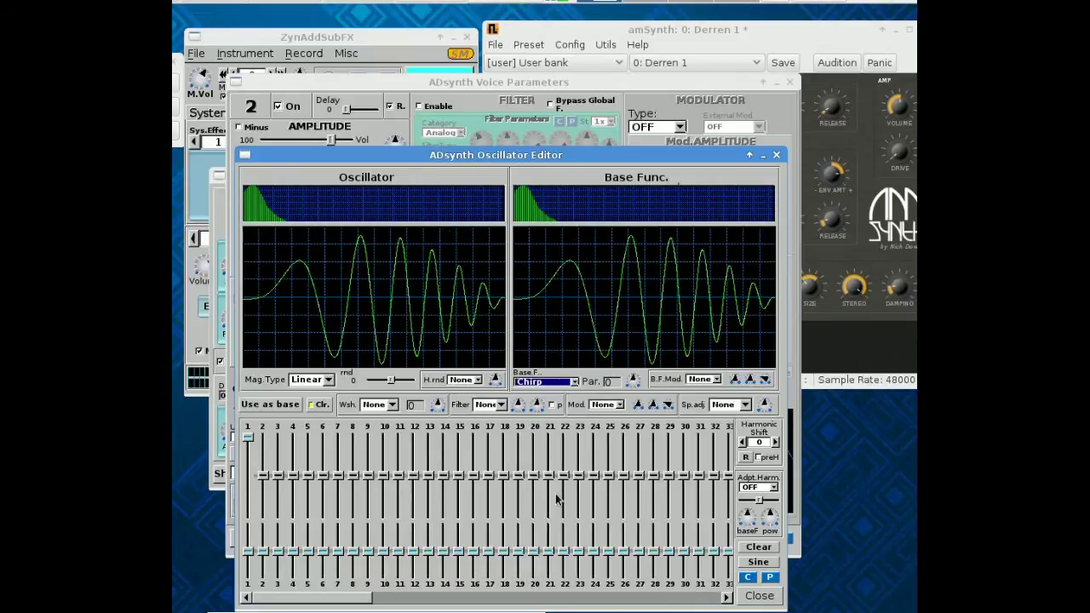
pyautogui.moveTo(263, 488); pyautogui.dragTo(279, 456)
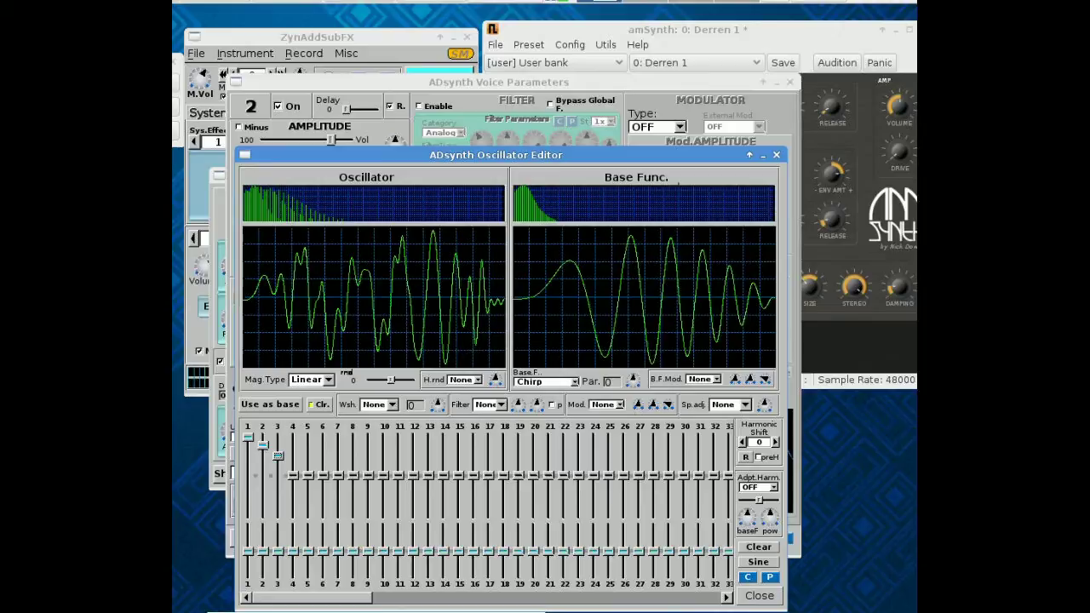
pyautogui.click(751, 599)
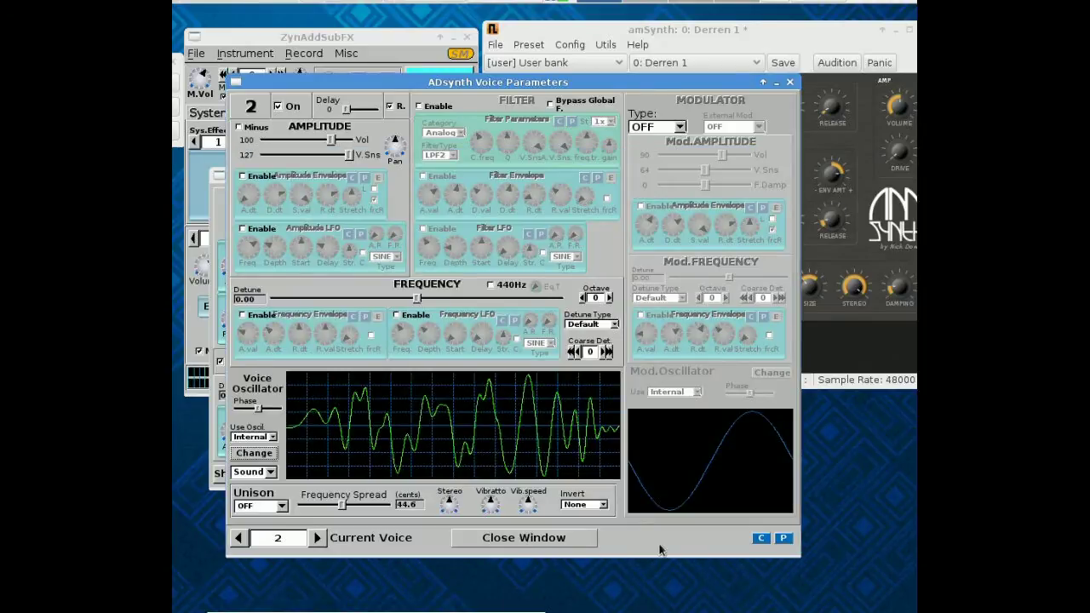
# Move amSynth left and minimize it, then shift the voice parameters window right.
pyautogui.click(742, 31)
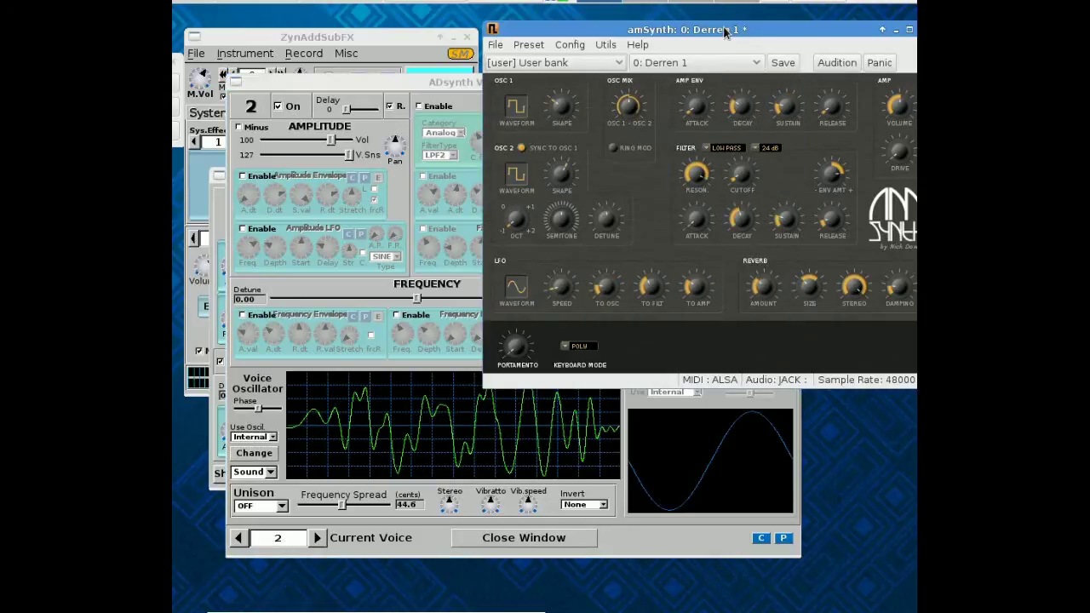
pyautogui.moveTo(724, 34); pyautogui.dragTo(539, 54)
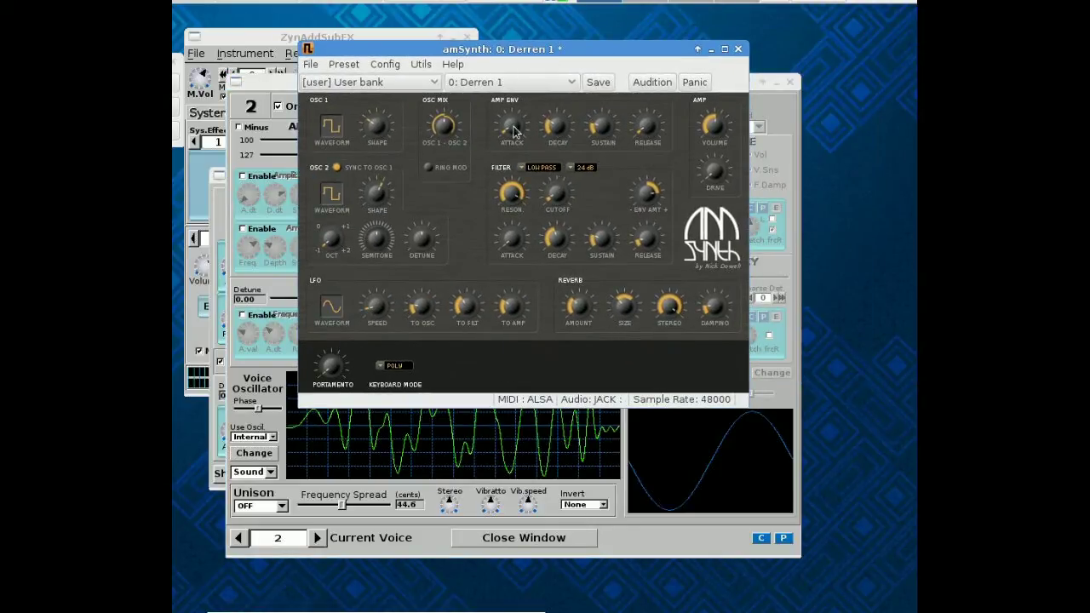
pyautogui.click(712, 50)
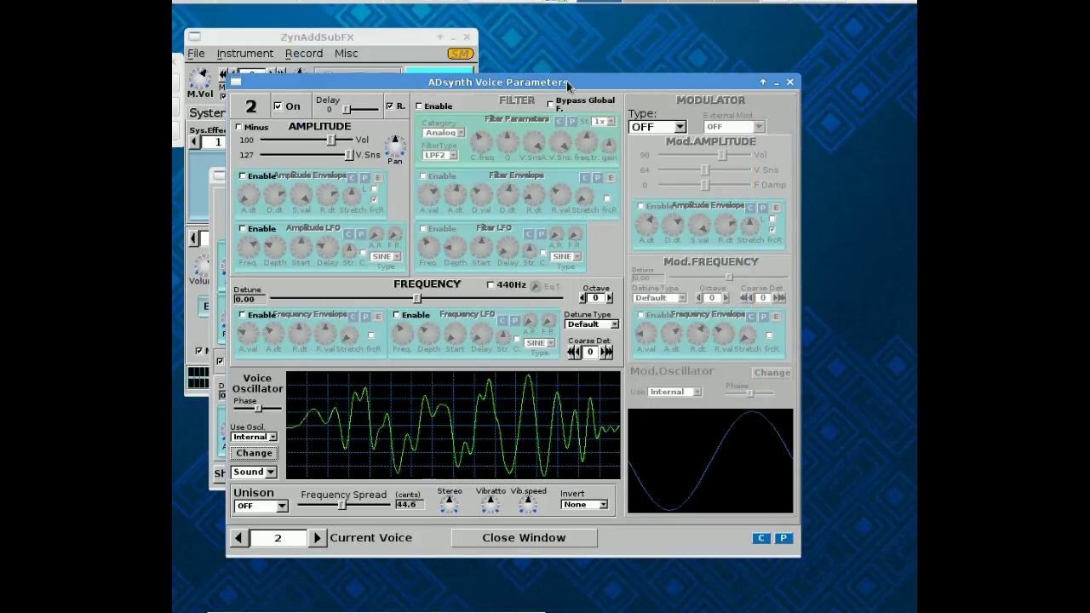
pyautogui.moveTo(484, 89); pyautogui.dragTo(538, 87)
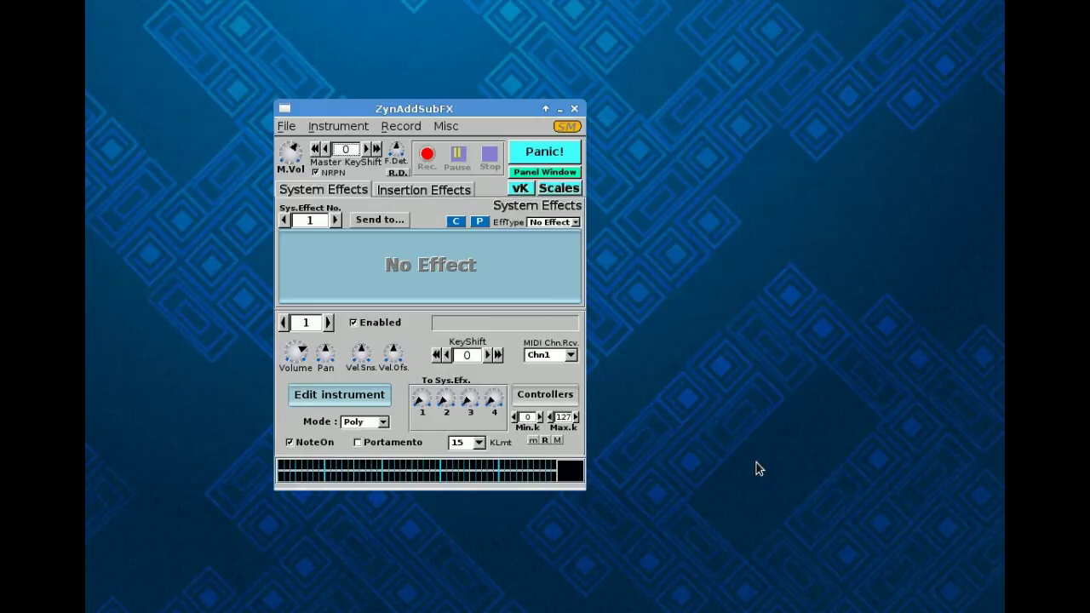
# Enable ADsynth voice 2 in the voice list and open voice 1's Voice Parameters window.
pyautogui.click(331, 401)
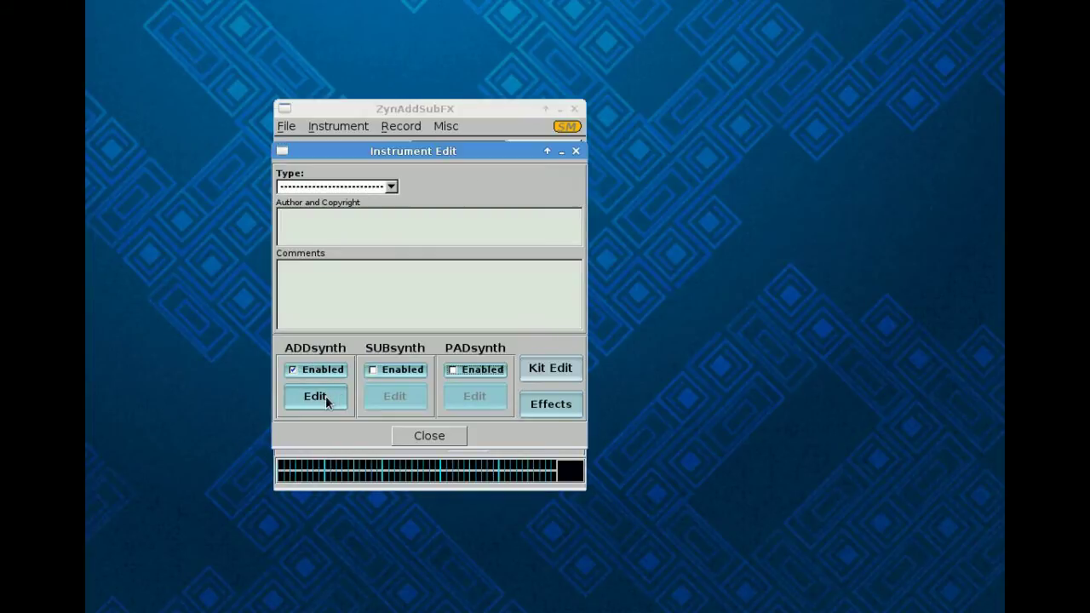
pyautogui.click(326, 400)
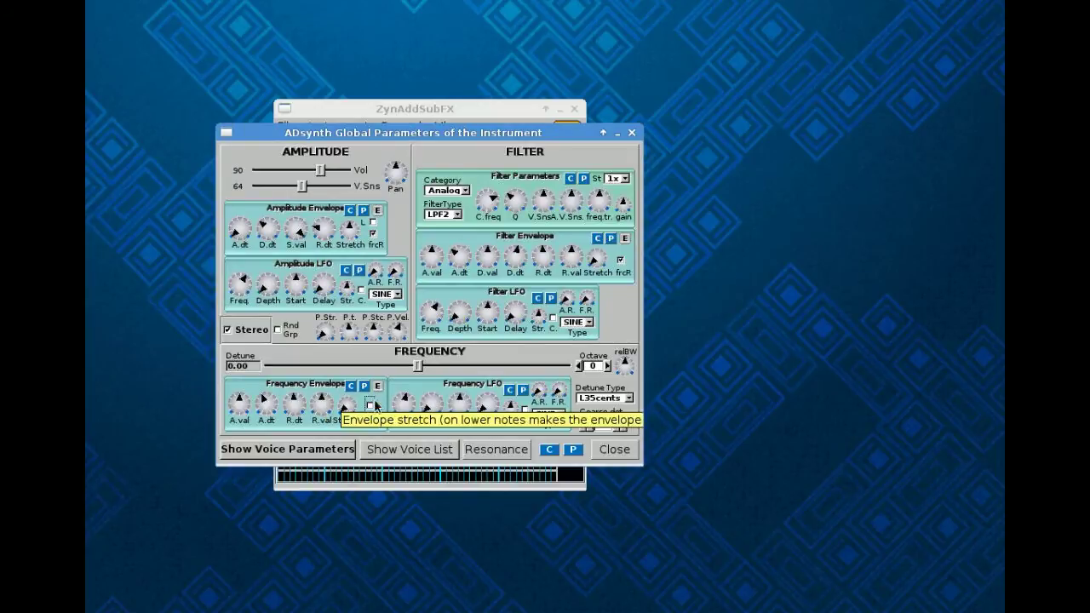
pyautogui.click(395, 455)
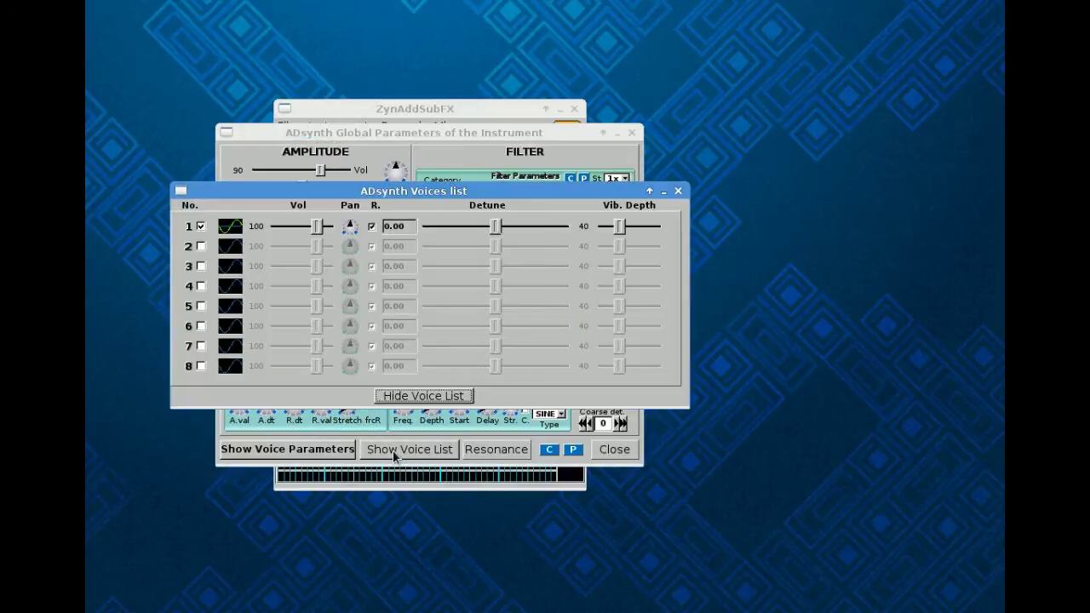
pyautogui.click(201, 247)
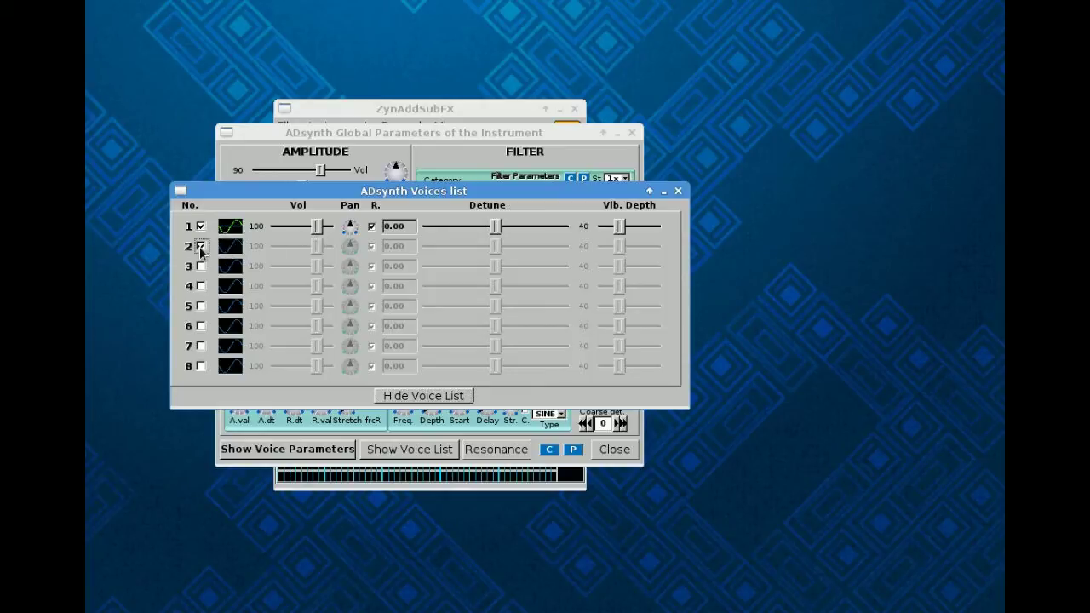
pyautogui.click(419, 396)
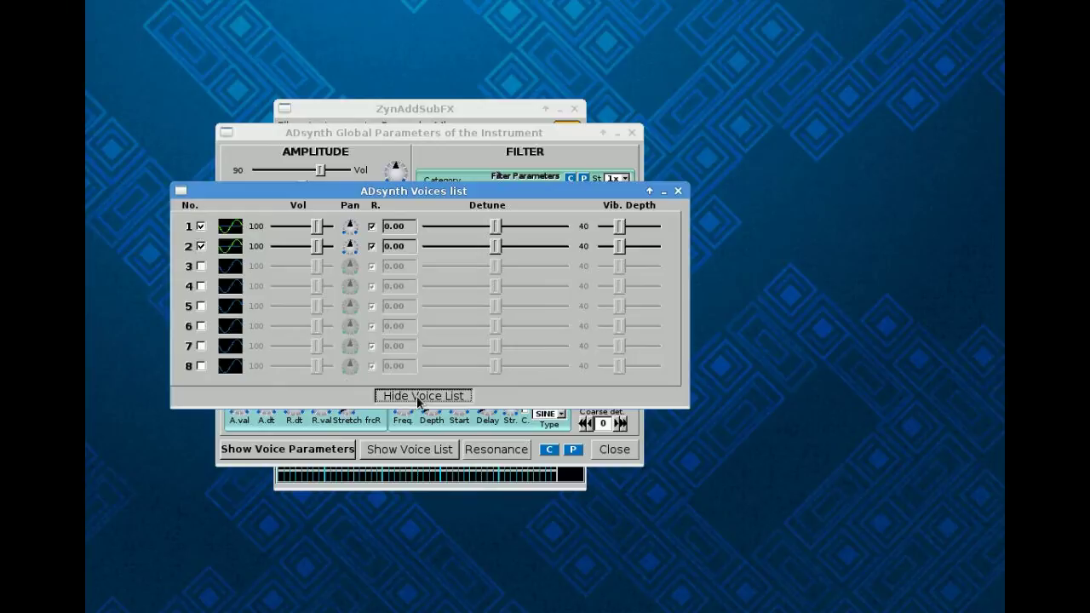
pyautogui.click(331, 452)
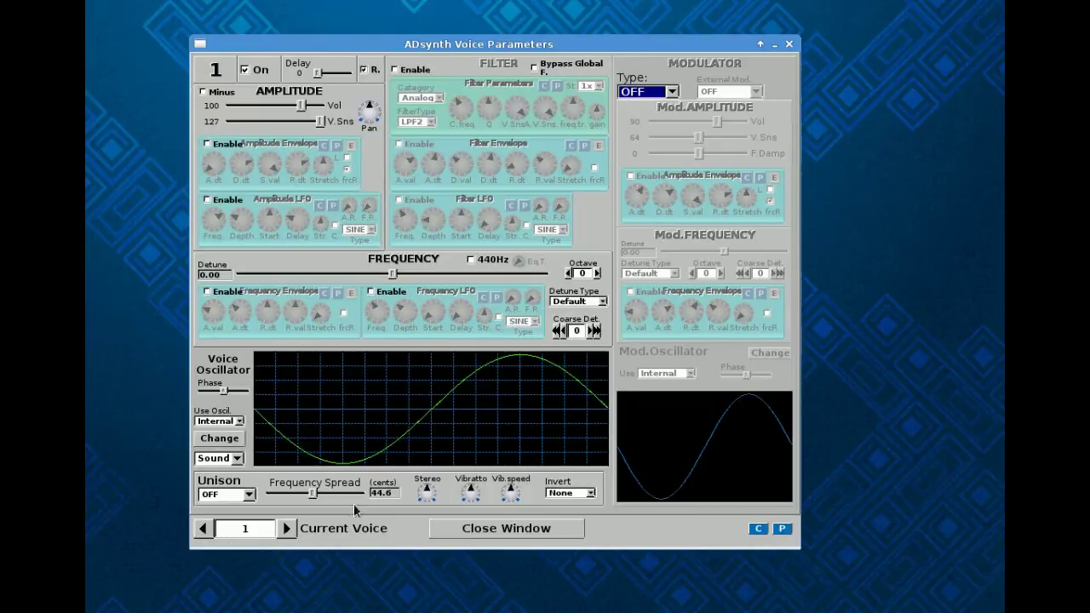
# Set voice 1's oscillator to a Saw base waveform with parameter -64, then open voice 2's oscillator editor.
pyautogui.click(220, 439)
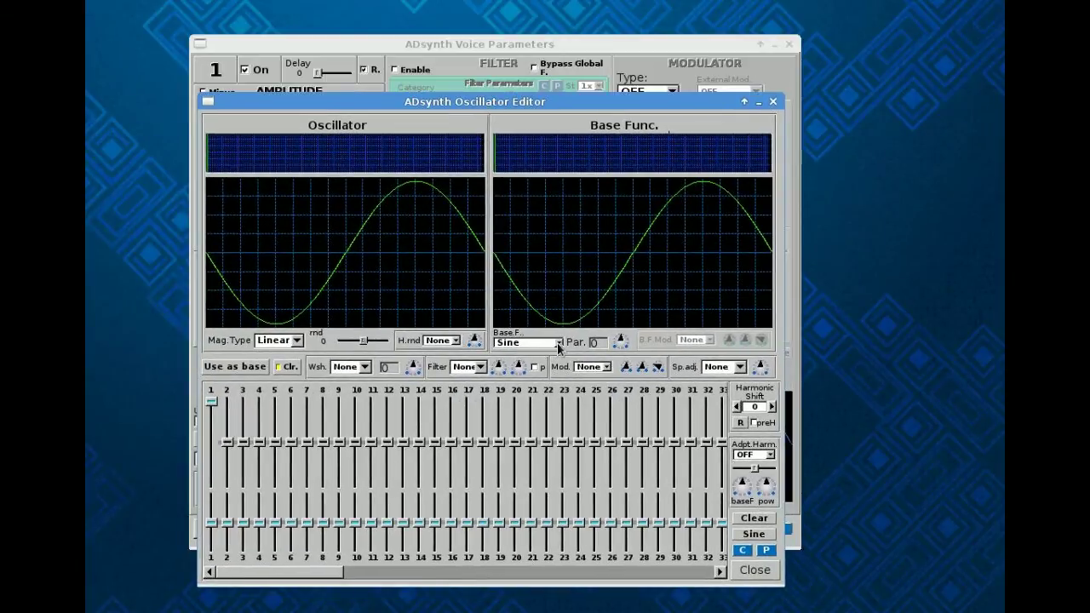
pyautogui.click(558, 344)
pyautogui.click(535, 387)
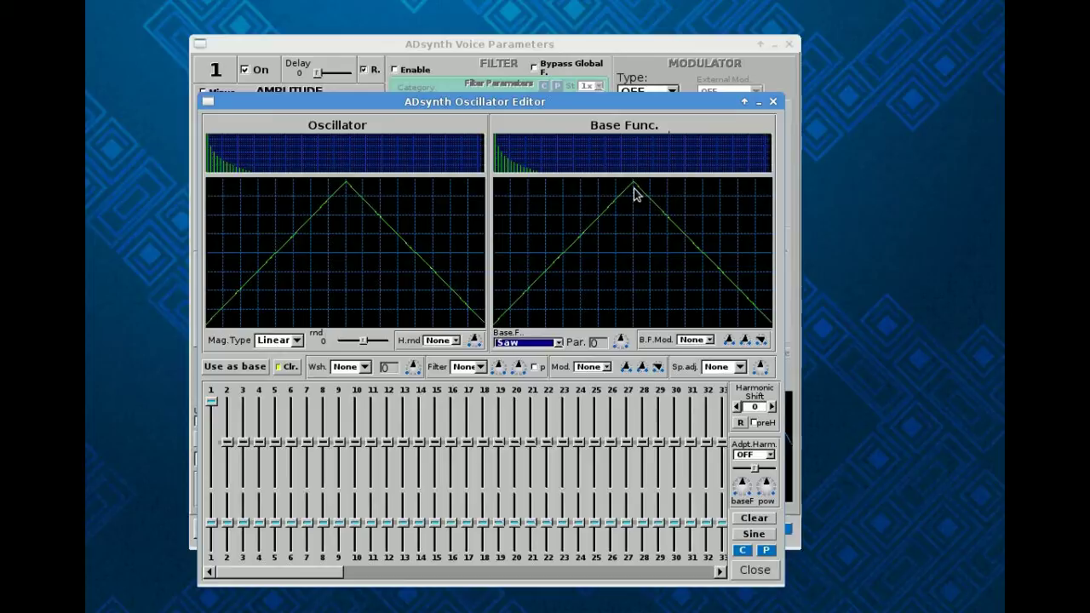
pyautogui.moveTo(622, 344); pyautogui.dragTo(693, 509)
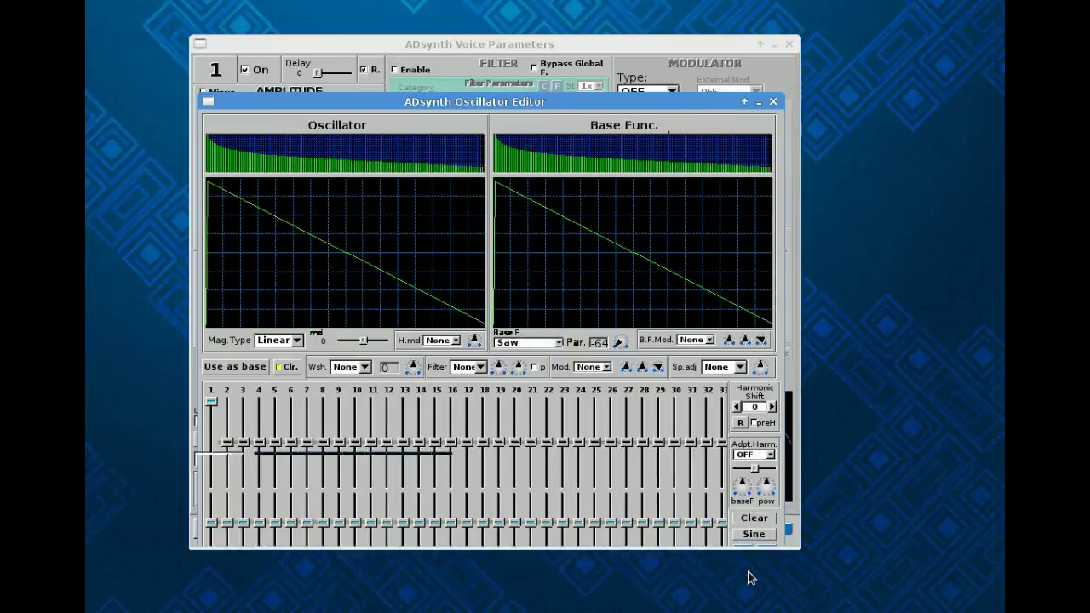
pyautogui.click(752, 571)
pyautogui.click(288, 530)
pyautogui.click(231, 443)
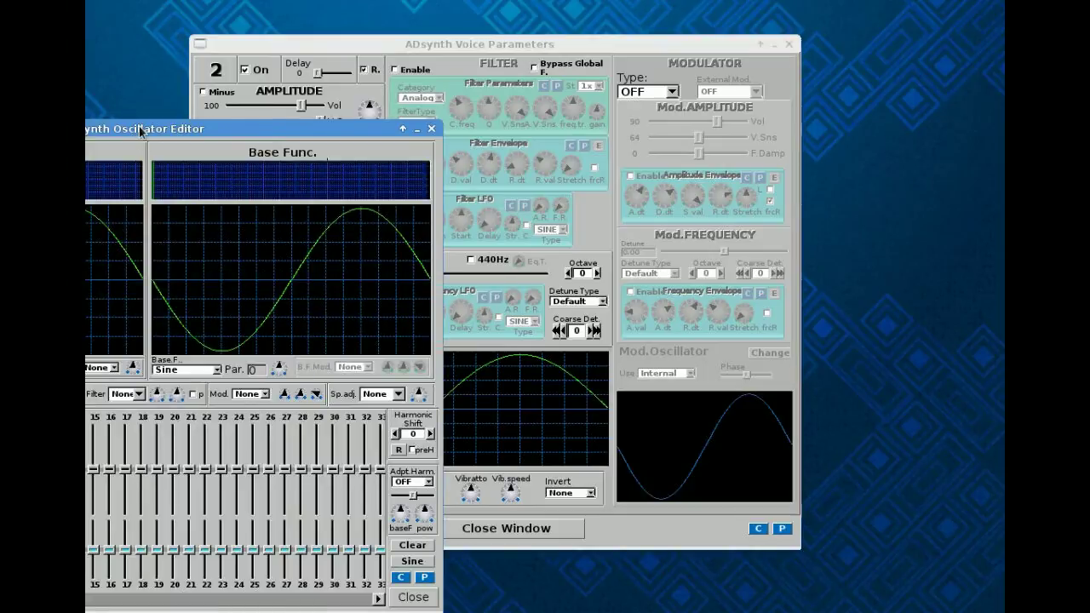
# Switch voice 2's base waveform to Saw and lower its parameter into a descending ramp.
pyautogui.moveTo(132, 122); pyautogui.dragTo(470, 100)
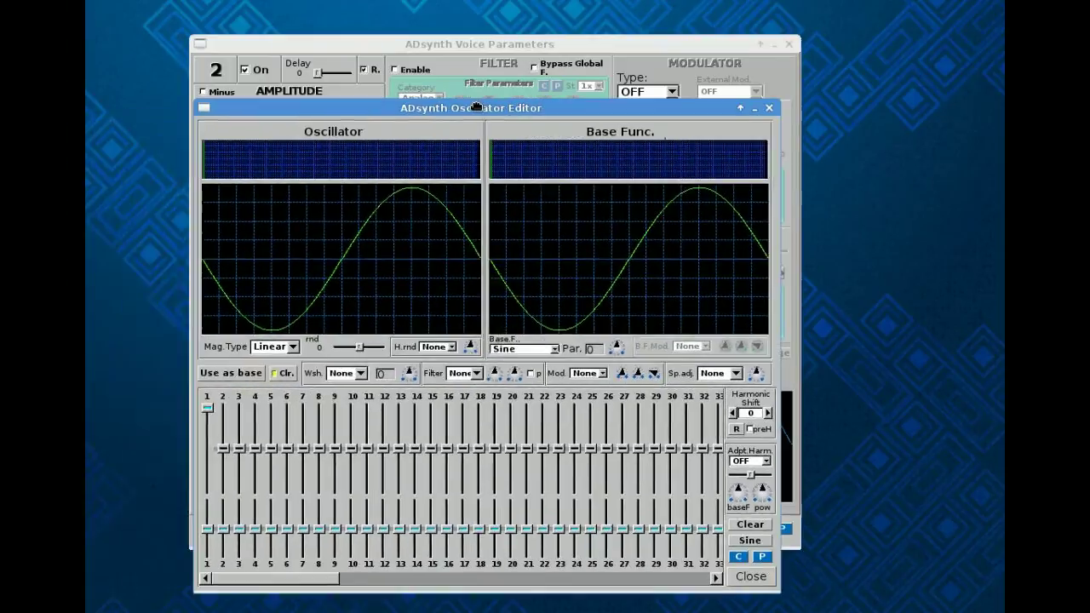
pyautogui.click(555, 350)
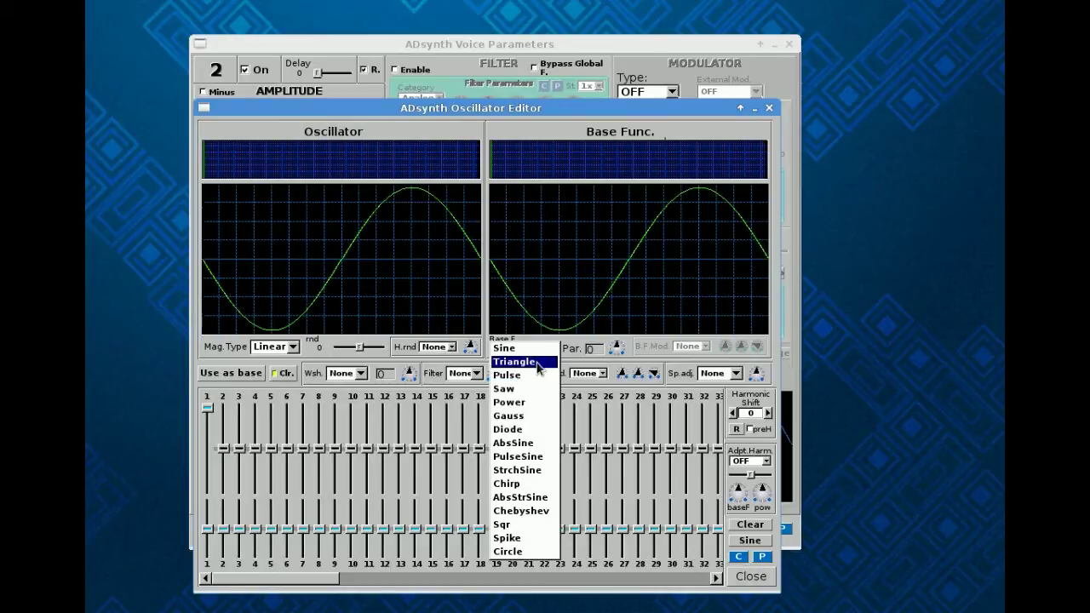
pyautogui.click(537, 362)
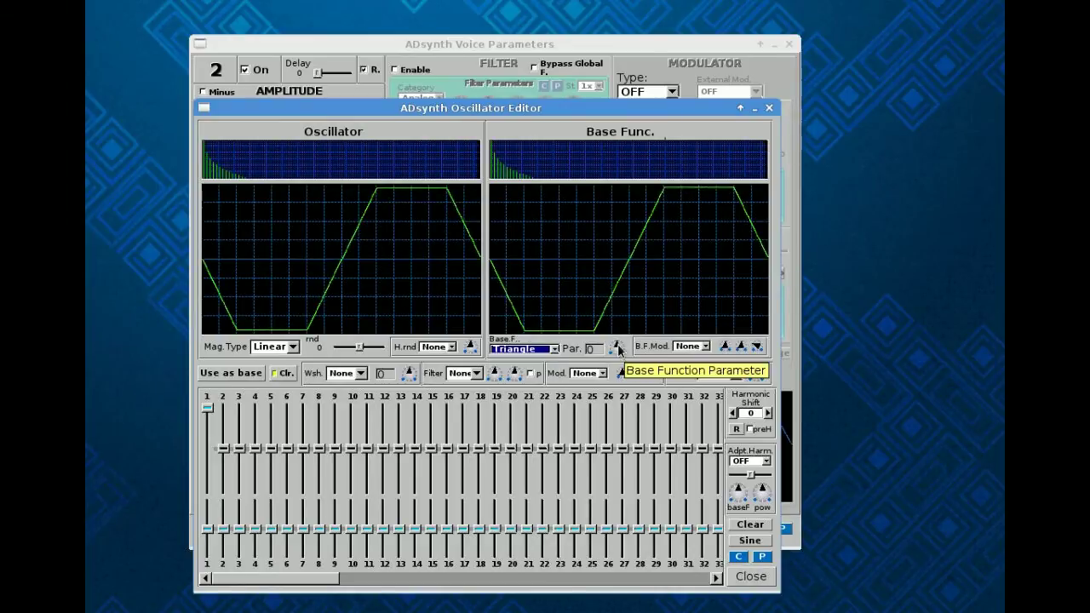
pyautogui.moveTo(615, 351); pyautogui.dragTo(639, 368)
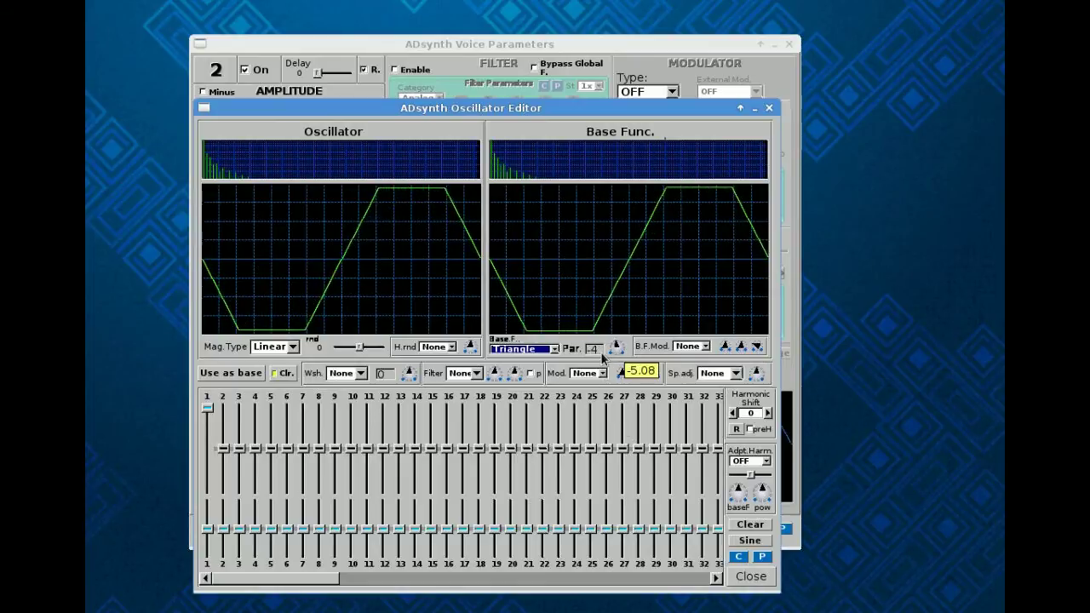
pyautogui.click(555, 350)
pyautogui.click(547, 375)
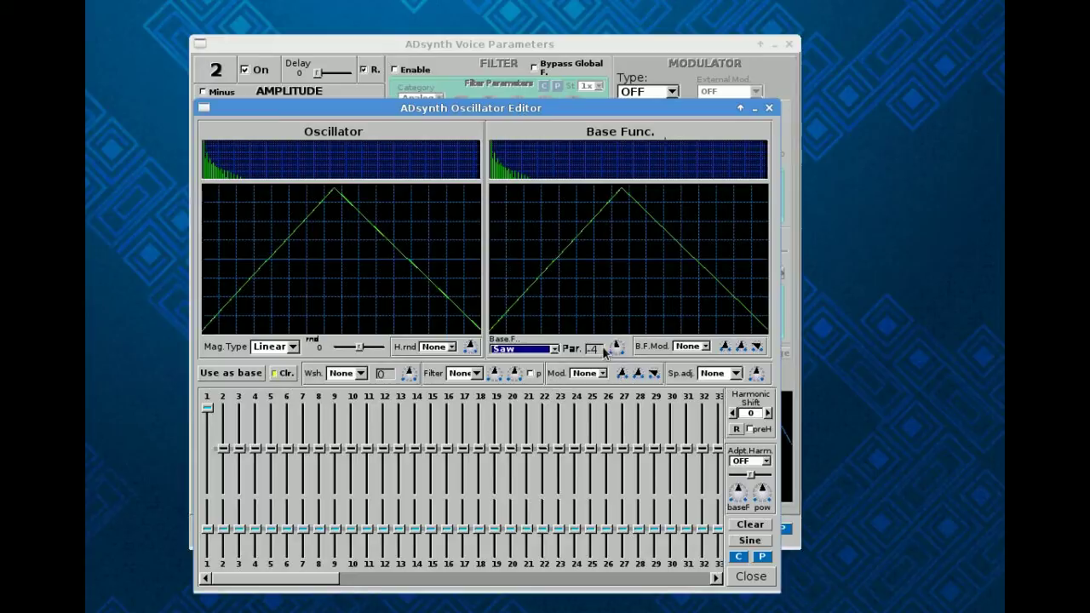
pyautogui.moveTo(617, 350); pyautogui.dragTo(667, 452)
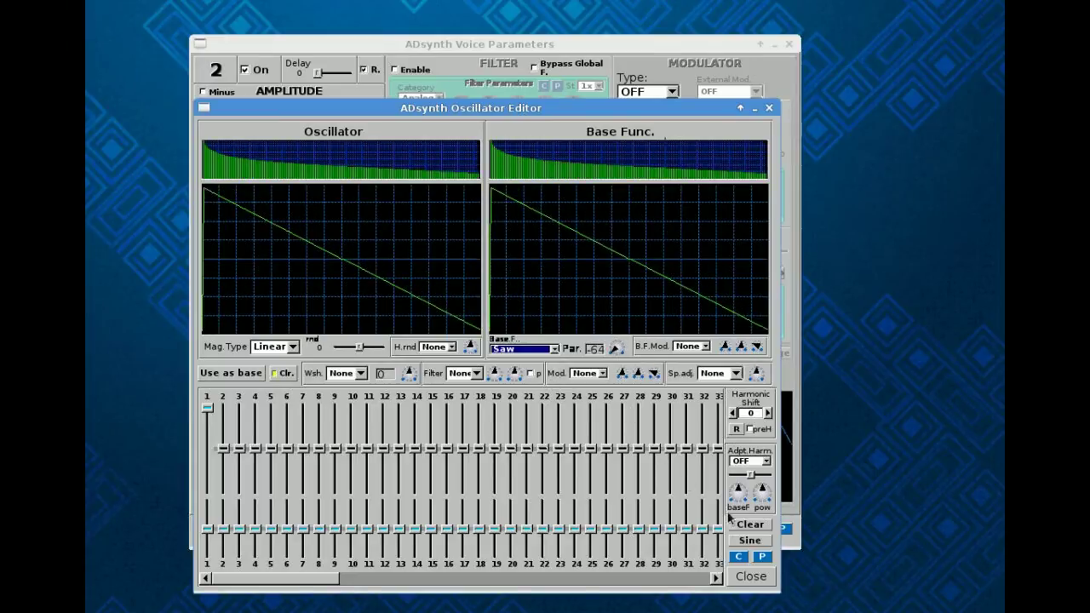
pyautogui.click(752, 577)
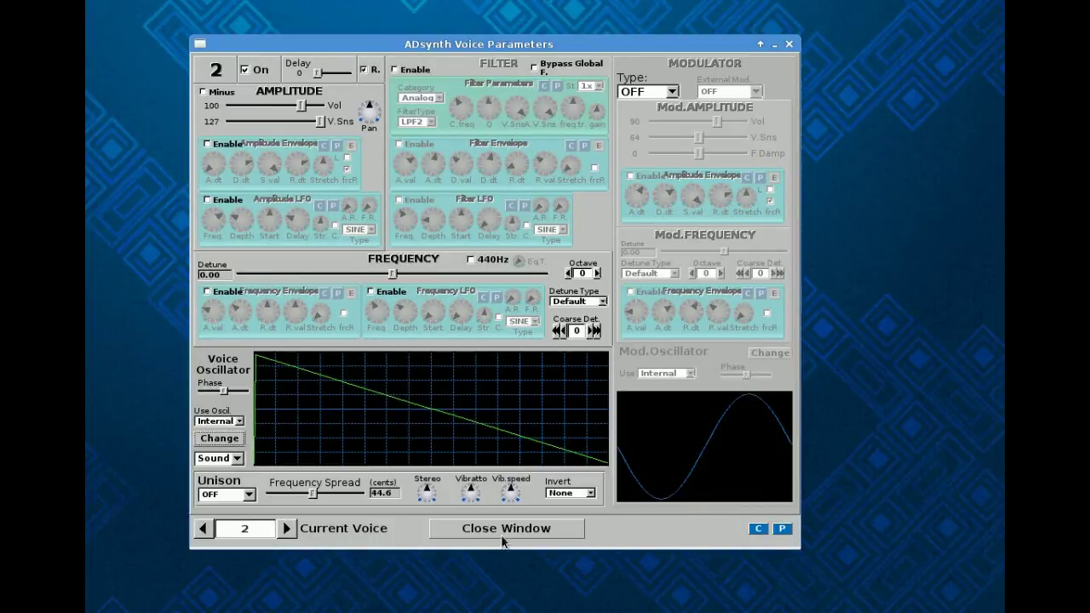
# Set voice 2's detune to 4.53 cents in the voice list.
pyautogui.click(477, 528)
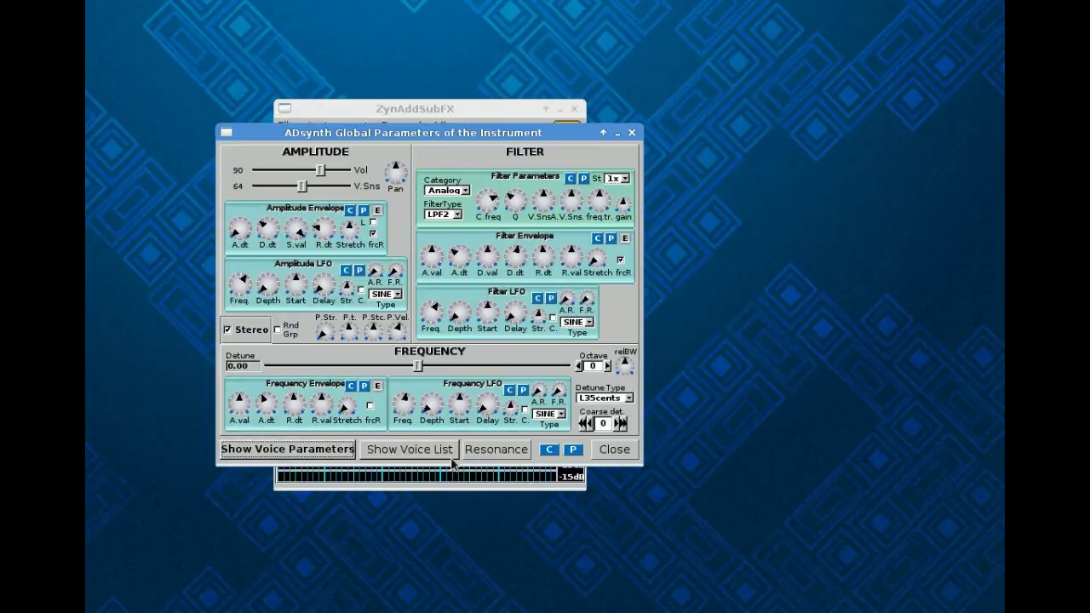
pyautogui.click(436, 452)
pyautogui.click(497, 249)
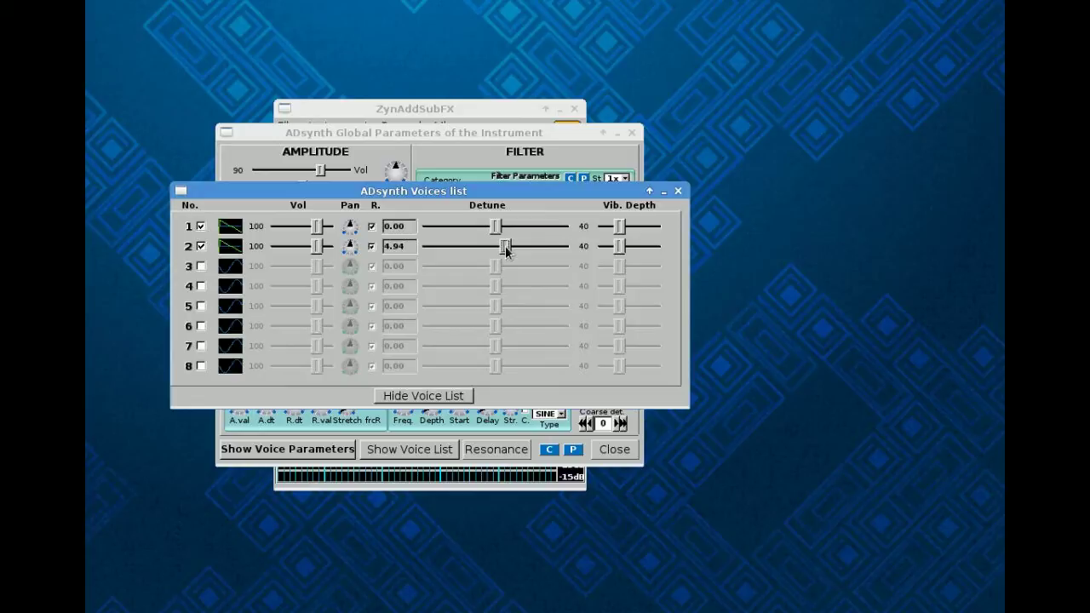
pyautogui.moveTo(505, 249); pyautogui.dragTo(503, 254)
pyautogui.click(443, 398)
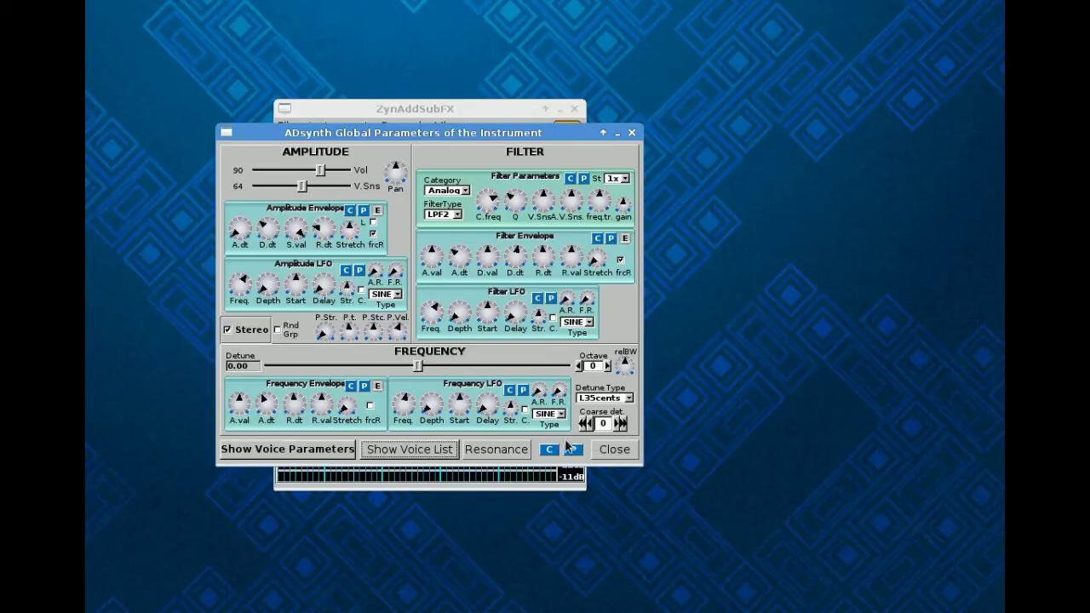
# Turn on voices 3 and 4 and show the Voice Parameters window for voice 3.
pyautogui.click(404, 451)
pyautogui.click(201, 266)
pyautogui.click(201, 286)
pyautogui.click(450, 398)
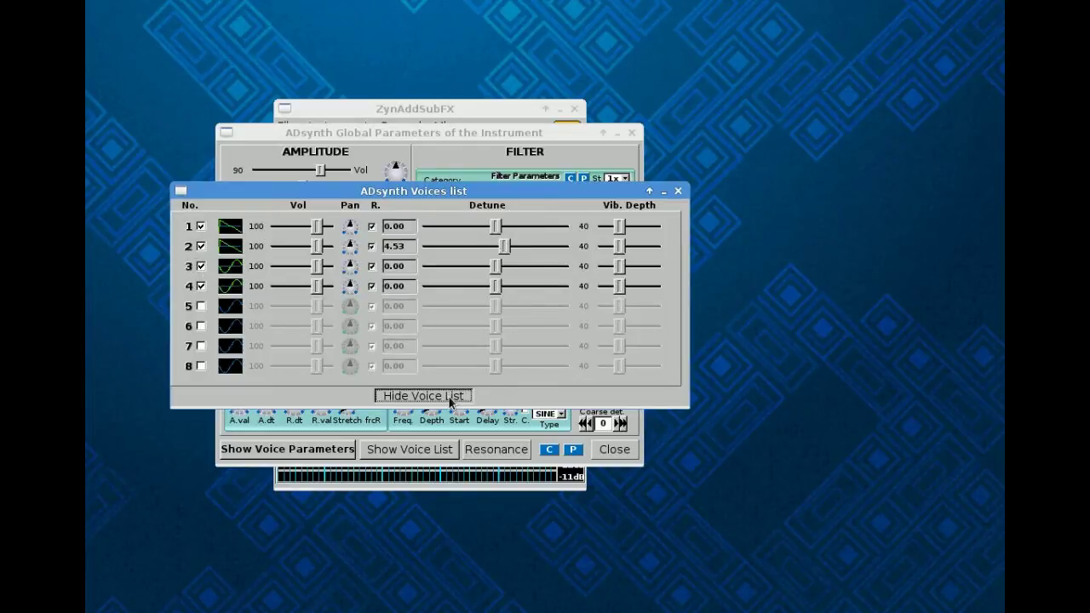
pyautogui.click(345, 452)
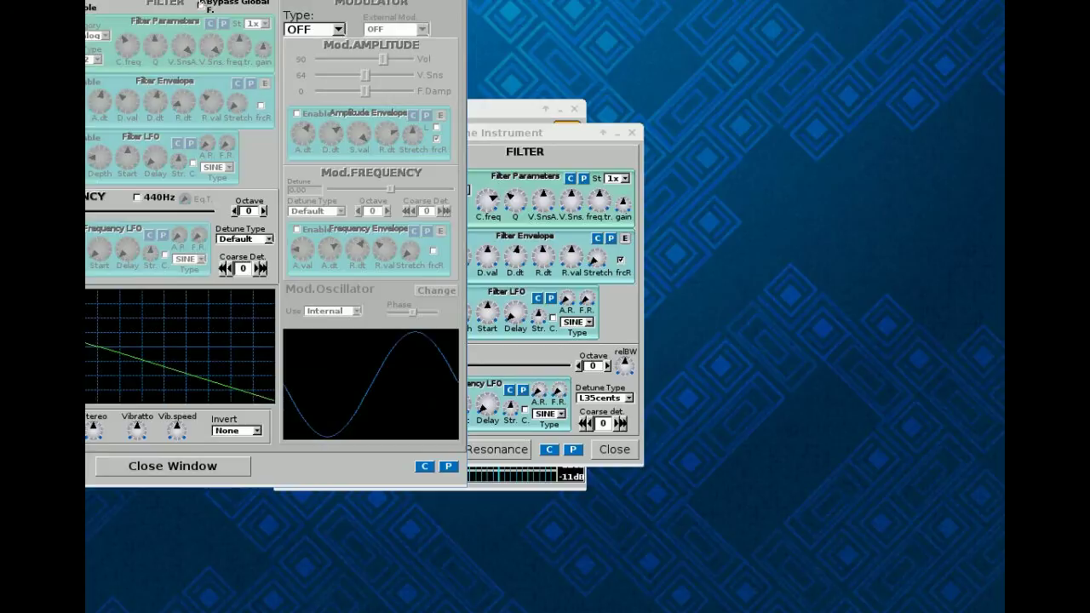
pyautogui.moveTo(221, 0); pyautogui.dragTo(562, 62)
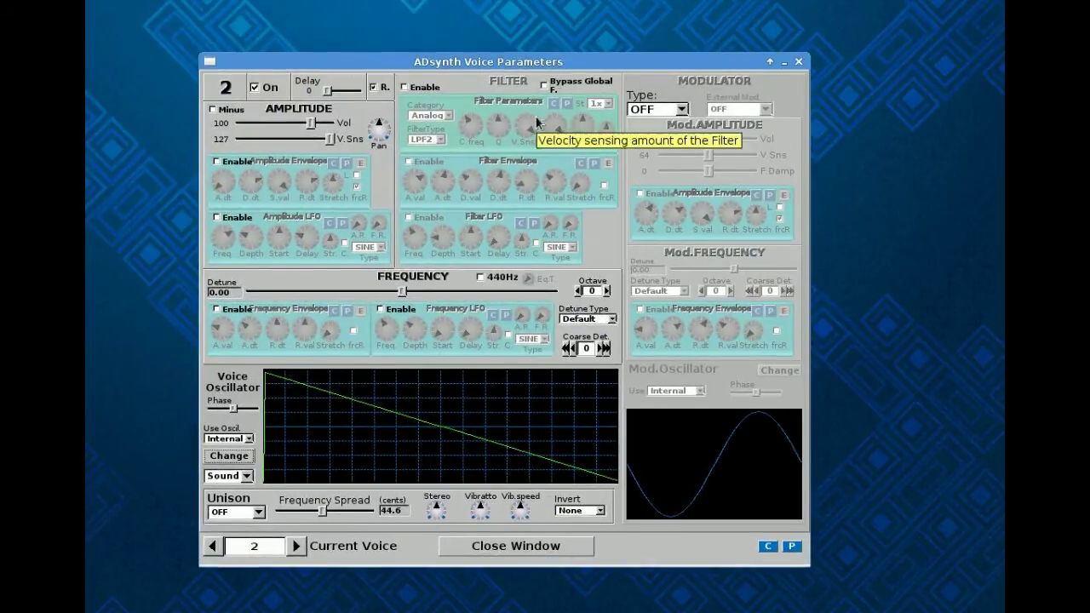
pyautogui.click(297, 548)
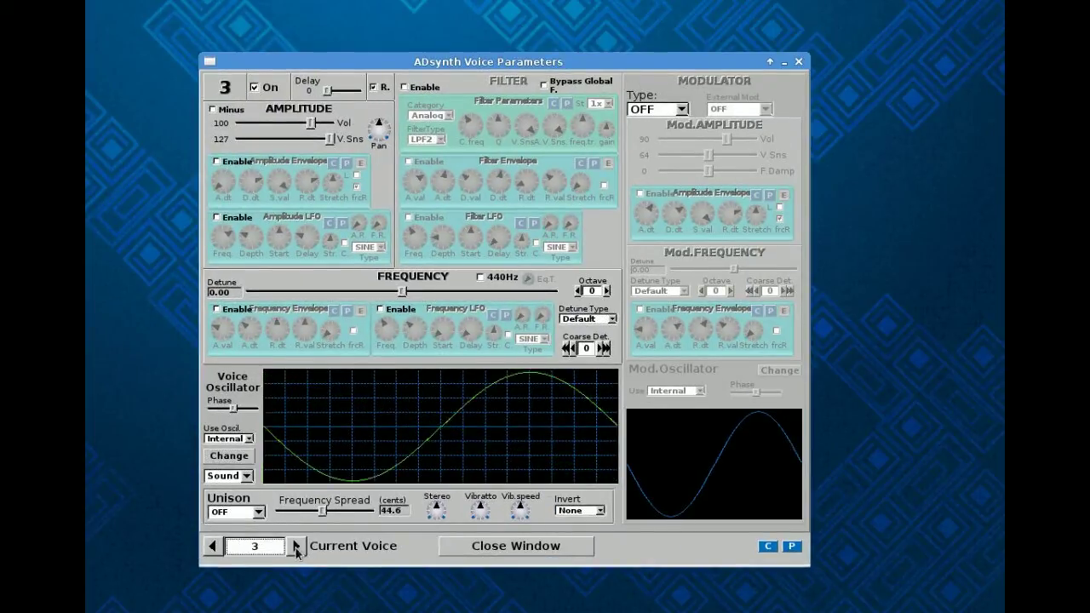
# Give voice 3 a Saw base waveform with parameter -64.
pyautogui.click(229, 460)
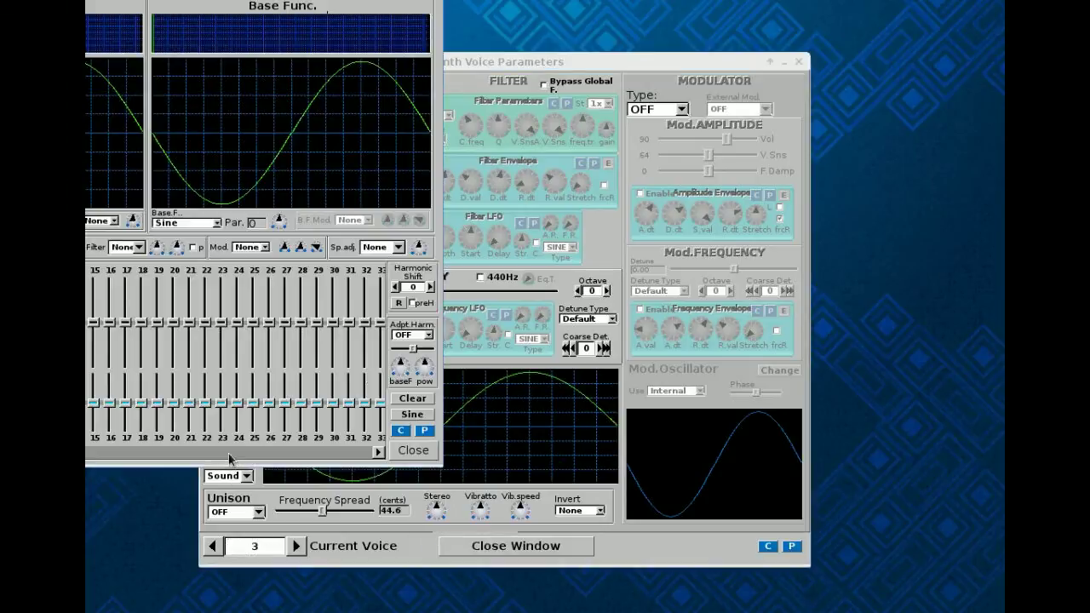
pyautogui.moveTo(211, 0); pyautogui.dragTo(671, 48)
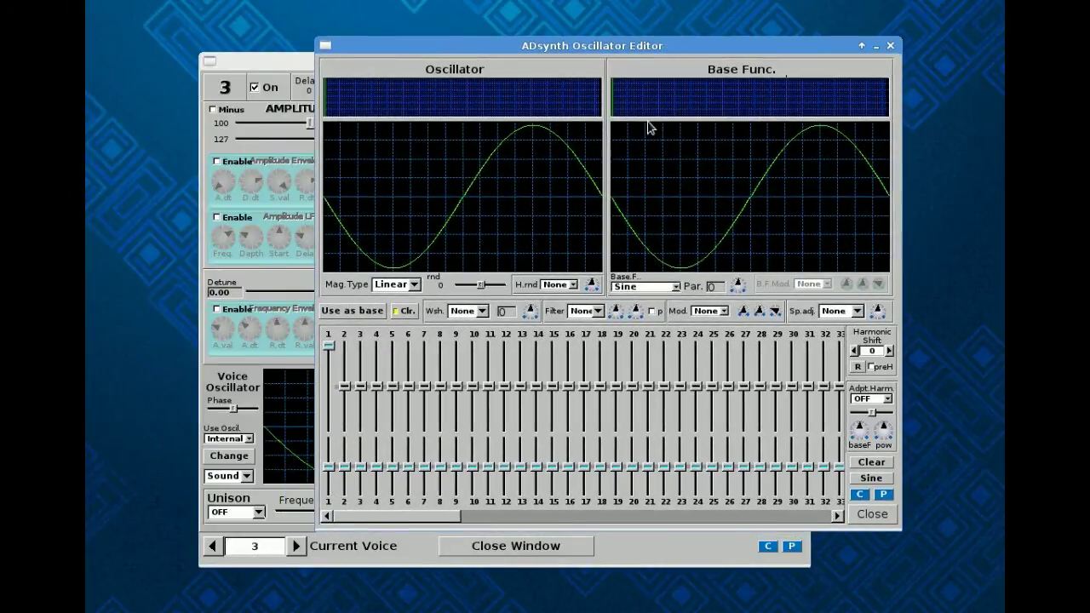
pyautogui.click(677, 289)
pyautogui.click(664, 337)
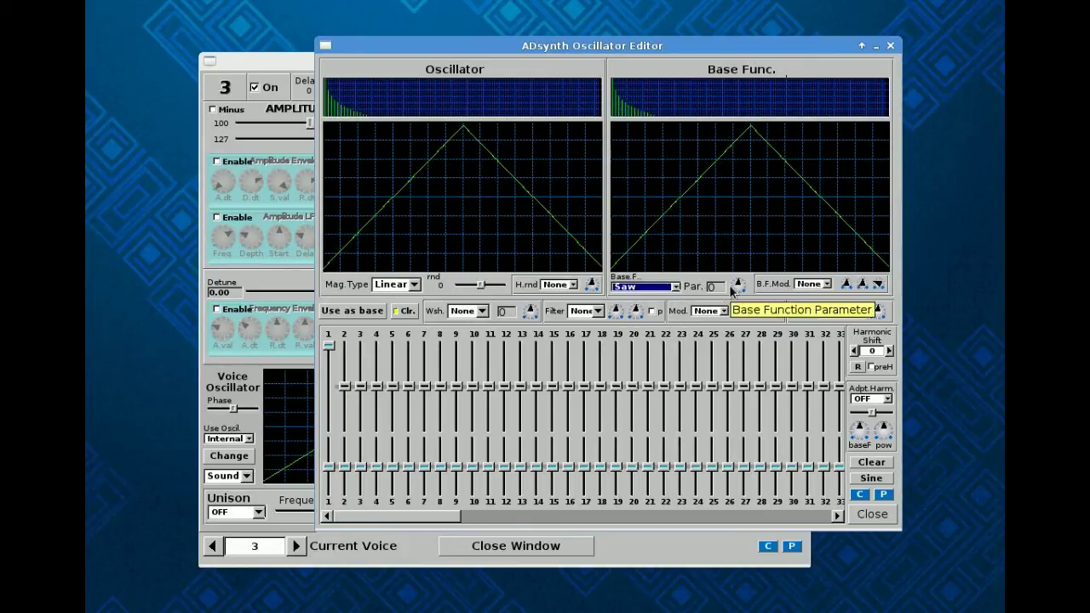
pyautogui.moveTo(737, 286); pyautogui.dragTo(764, 377)
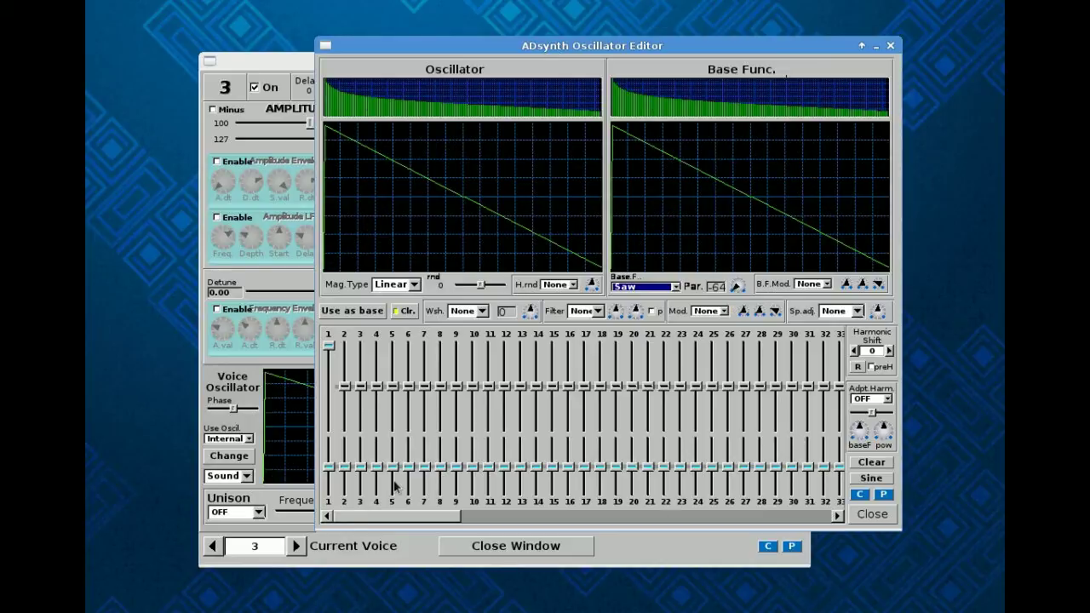
pyautogui.click(872, 516)
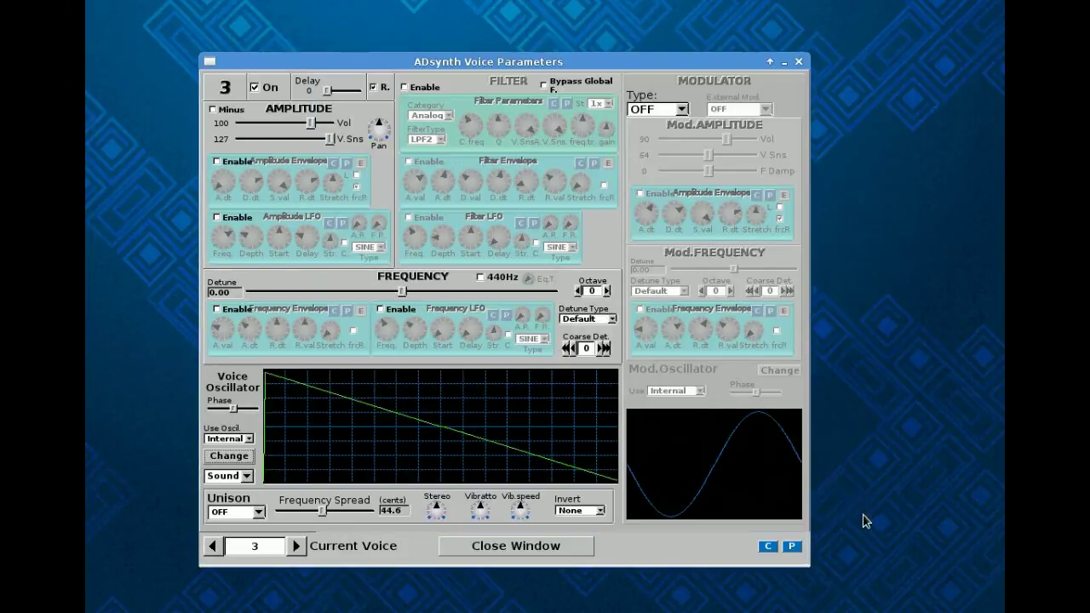
# Give voice 4 a Saw base waveform with parameter about -41, then close the voice settings.
pyautogui.click(297, 545)
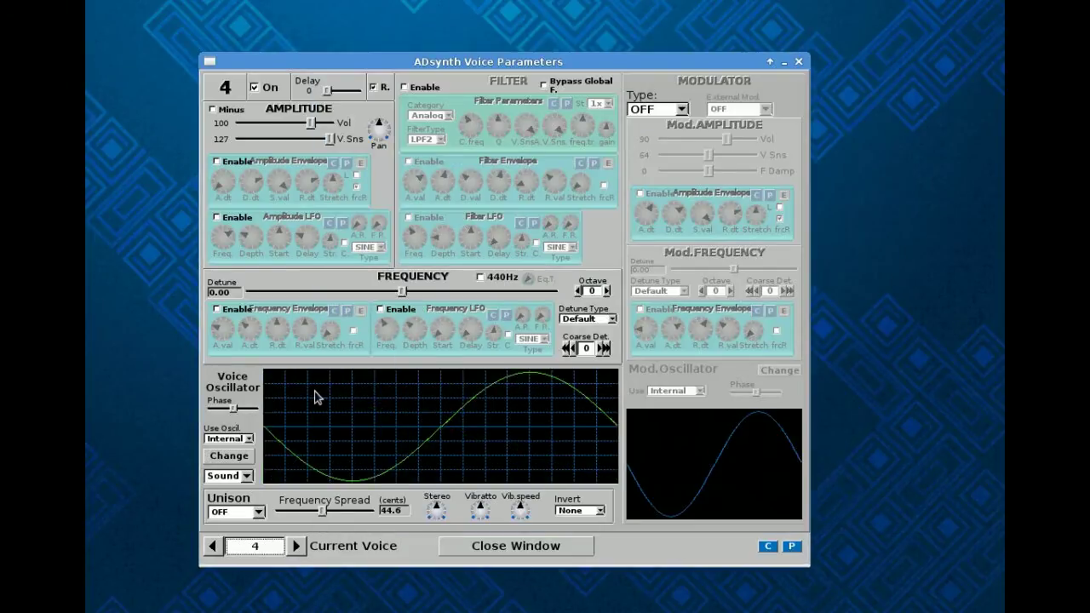
pyautogui.click(229, 456)
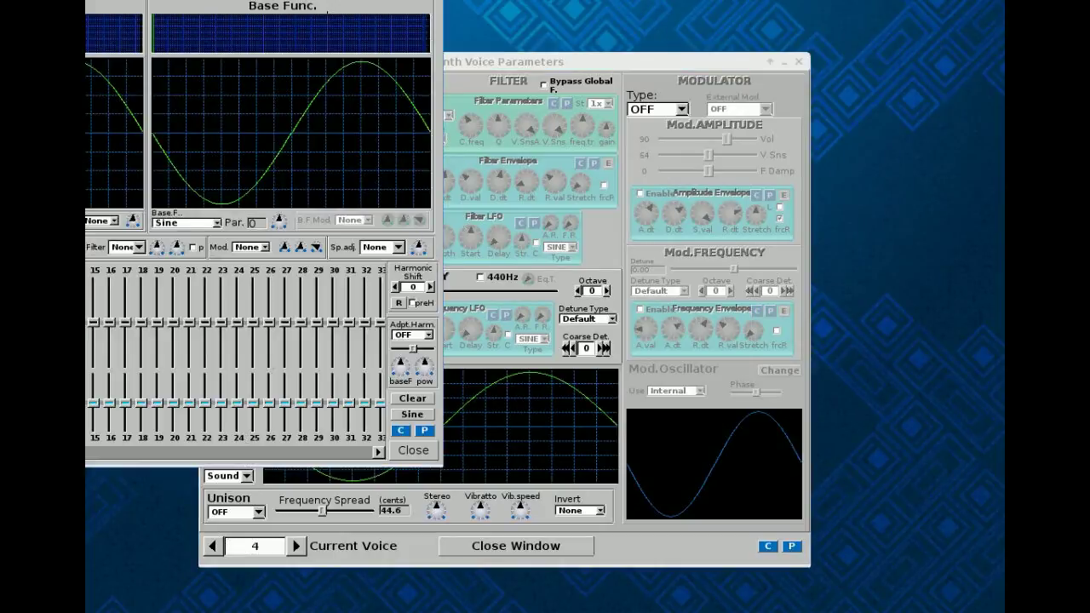
pyautogui.moveTo(253, 0); pyautogui.dragTo(551, 62)
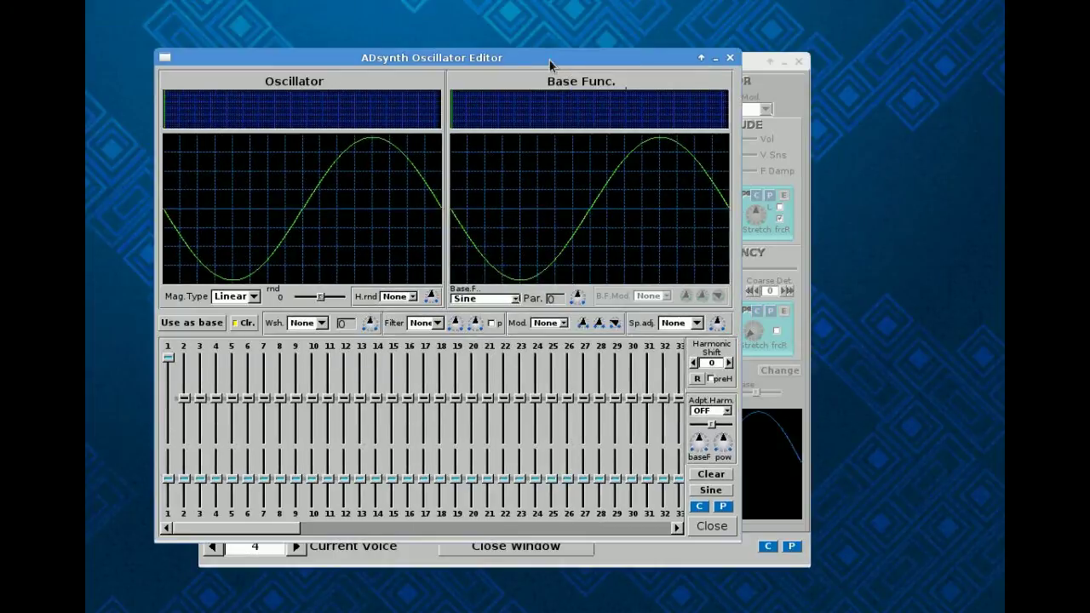
pyautogui.click(515, 299)
pyautogui.click(512, 347)
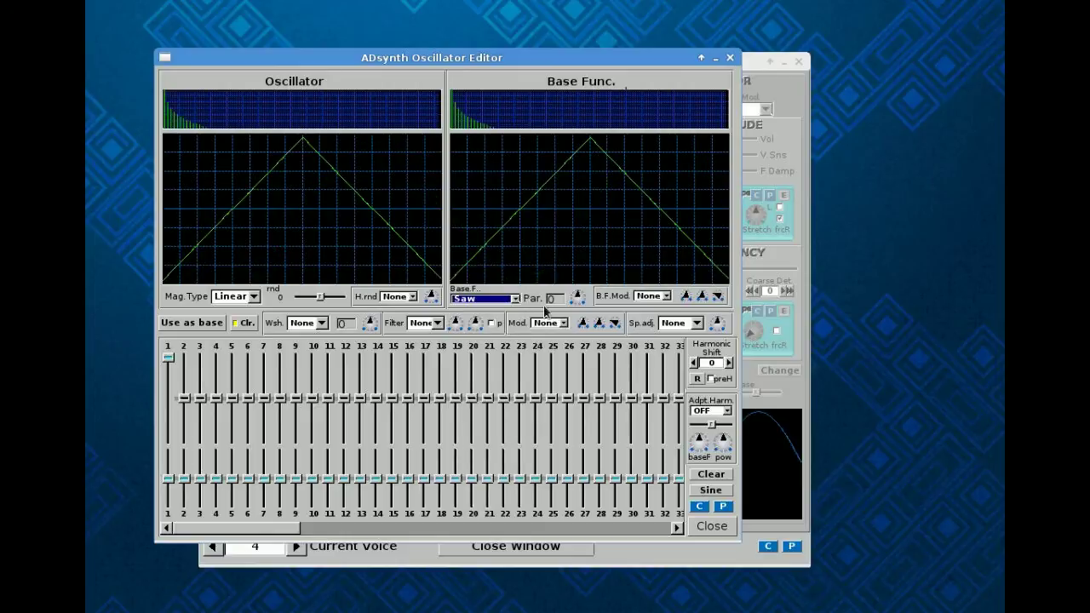
pyautogui.moveTo(576, 298); pyautogui.dragTo(595, 446)
pyautogui.click(712, 527)
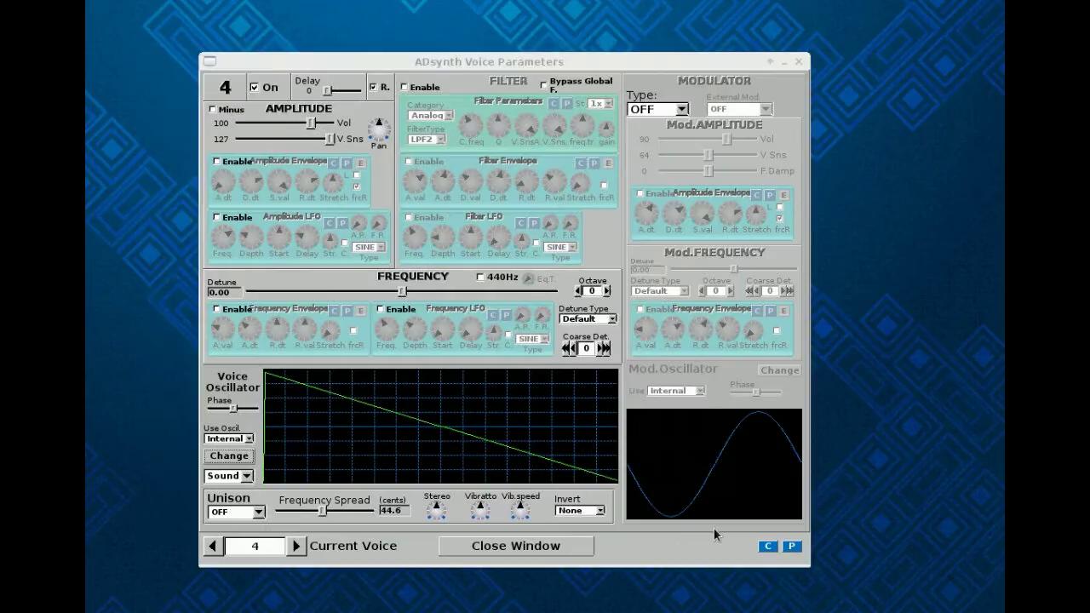
pyautogui.click(506, 547)
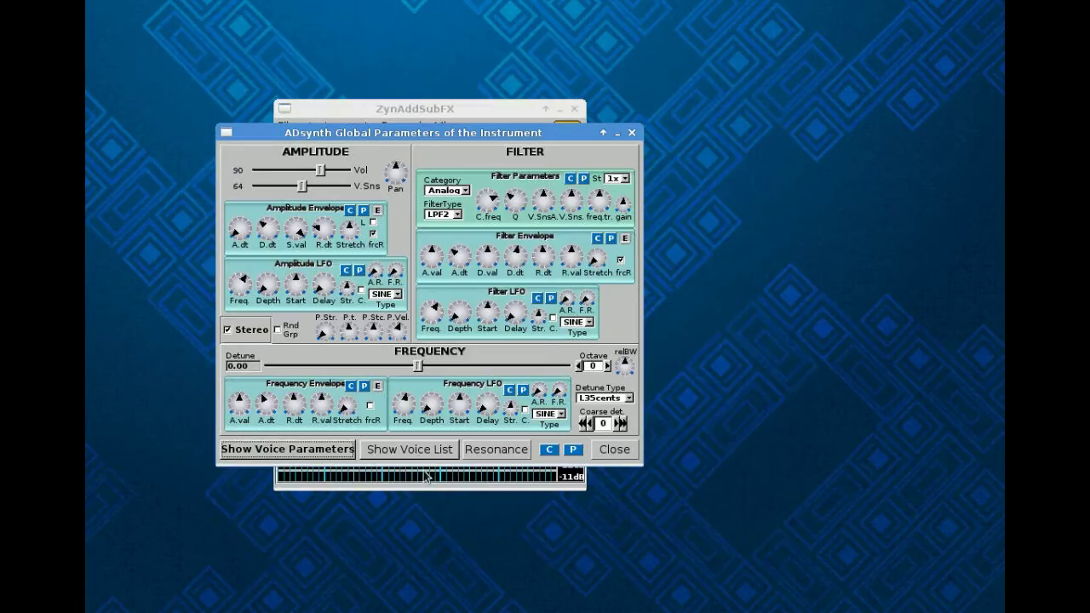
# Detune voice 3 to about -5.35 cents in the voice list, then hide the list.
pyautogui.click(419, 458)
pyautogui.moveTo(495, 267); pyautogui.dragTo(513, 285)
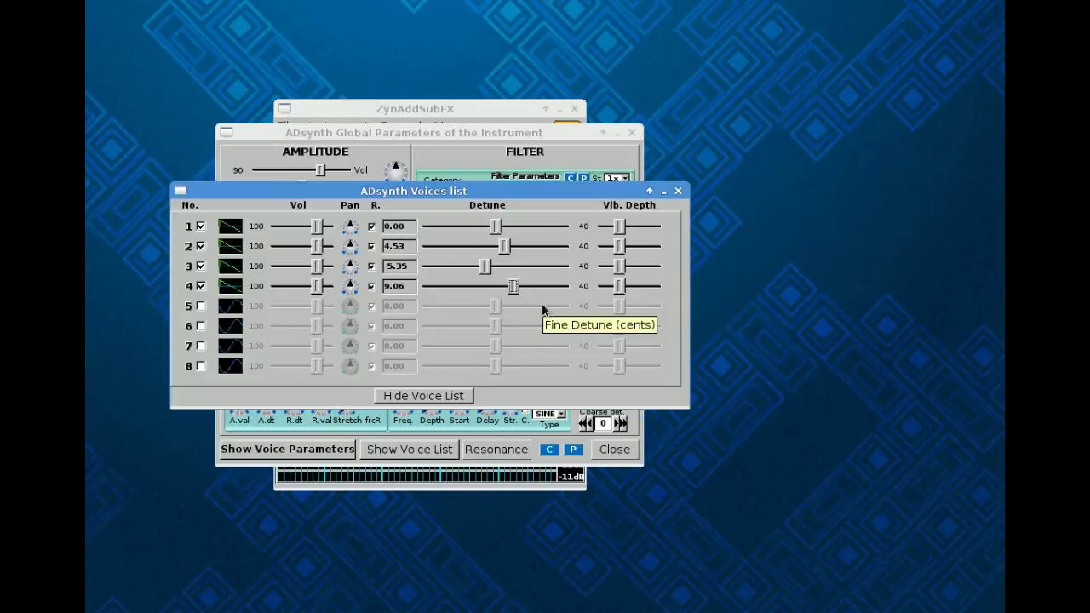
pyautogui.click(450, 400)
pyautogui.click(451, 401)
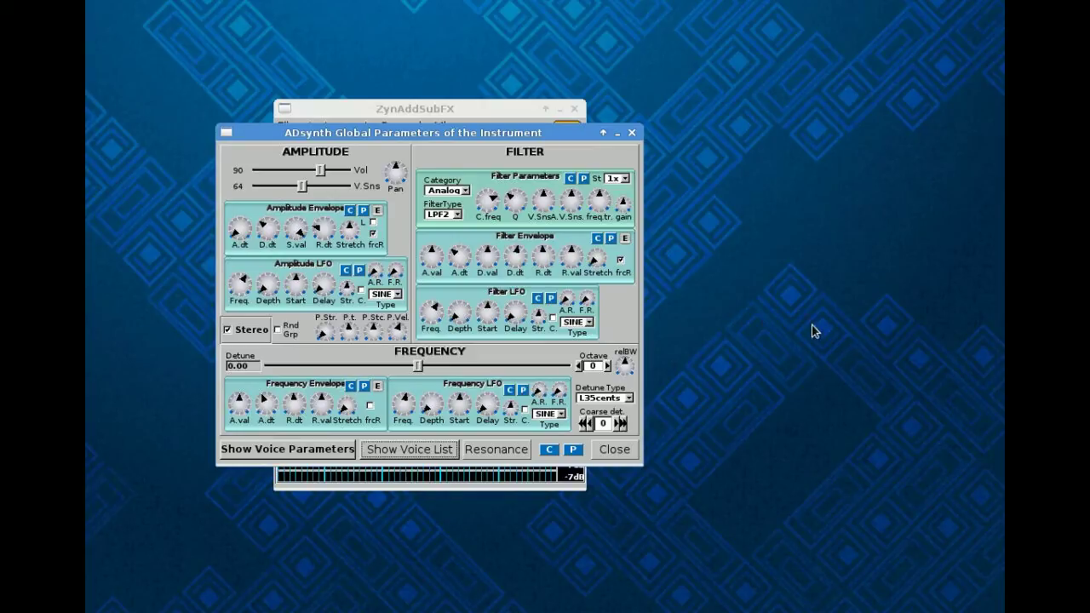
pyautogui.click(625, 458)
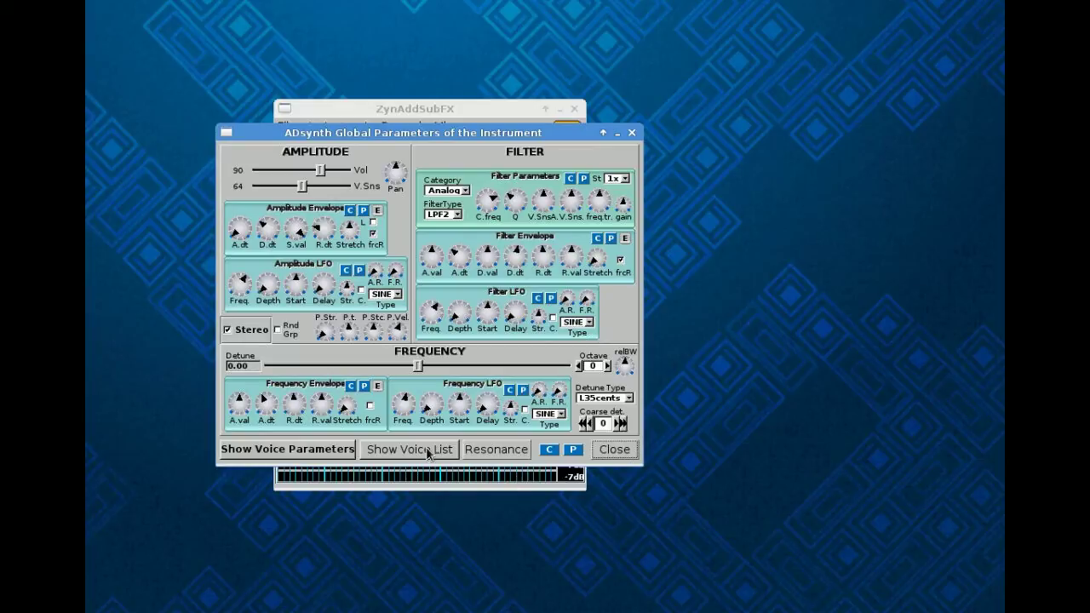
# Enable voice 4's Amplitude Envelope and Amplitude LFO, then close its settings window.
pyautogui.click(337, 452)
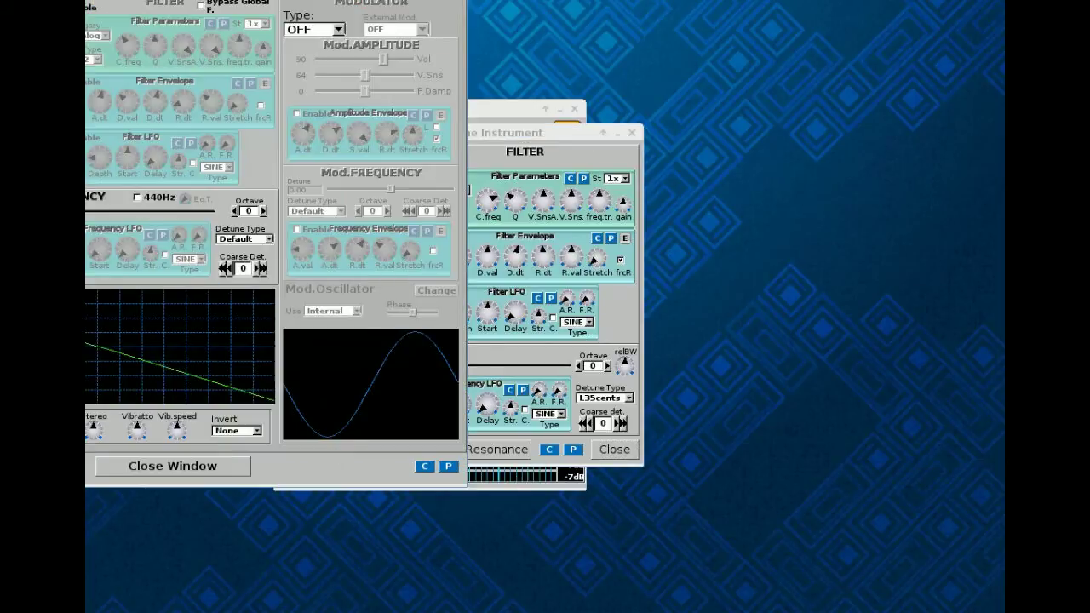
pyautogui.moveTo(273, 0); pyautogui.dragTo(611, 85)
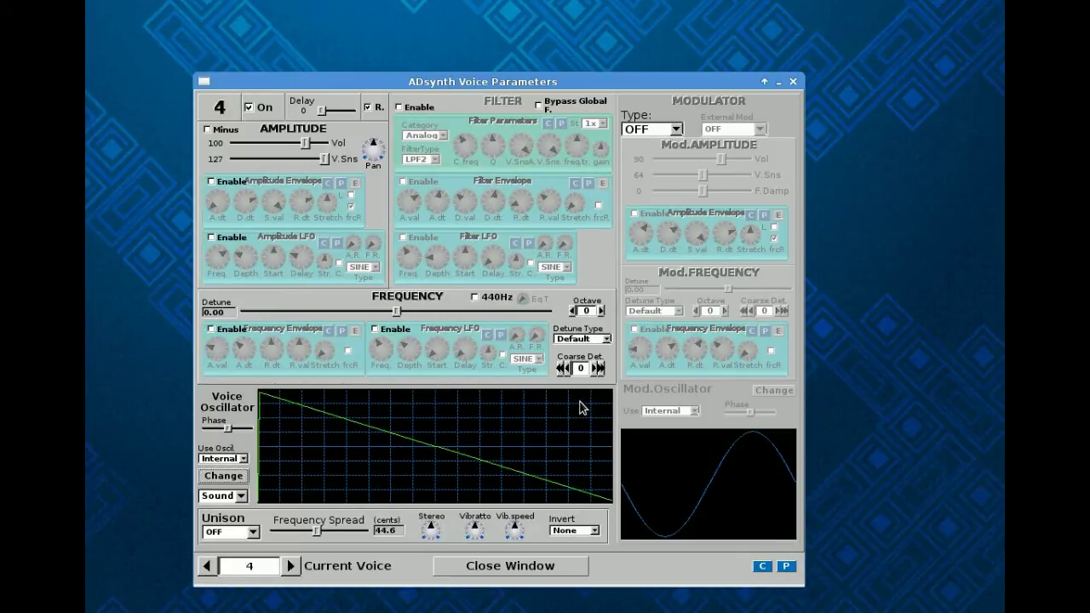
pyautogui.click(211, 181)
pyautogui.click(211, 237)
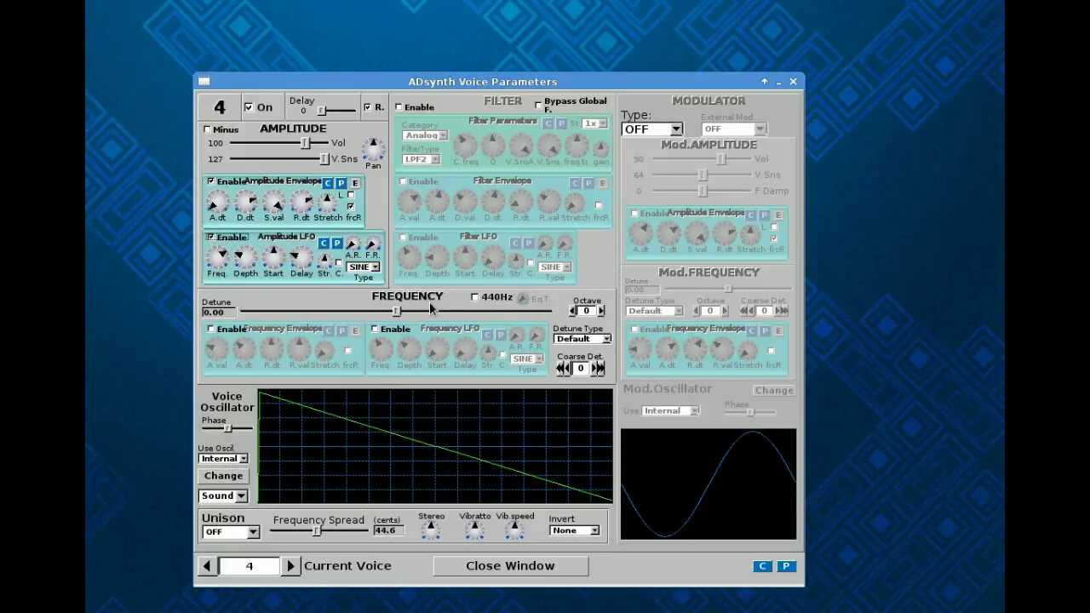
pyautogui.click(509, 574)
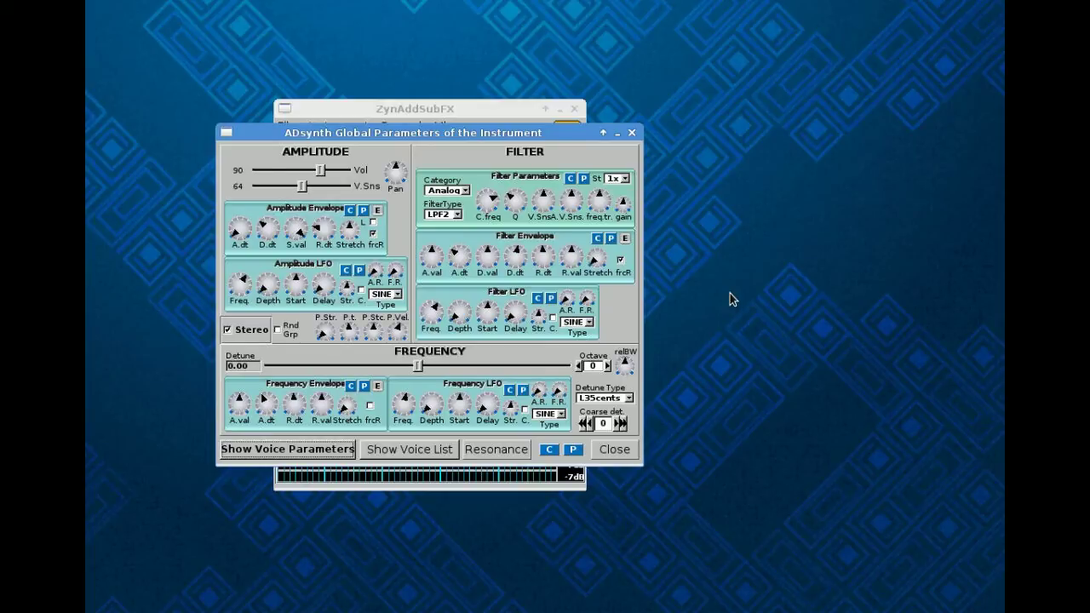
pyautogui.click(303, 452)
pyautogui.moveTo(201, 0); pyautogui.dragTo(585, 64)
pyautogui.click(550, 556)
pyautogui.click(417, 453)
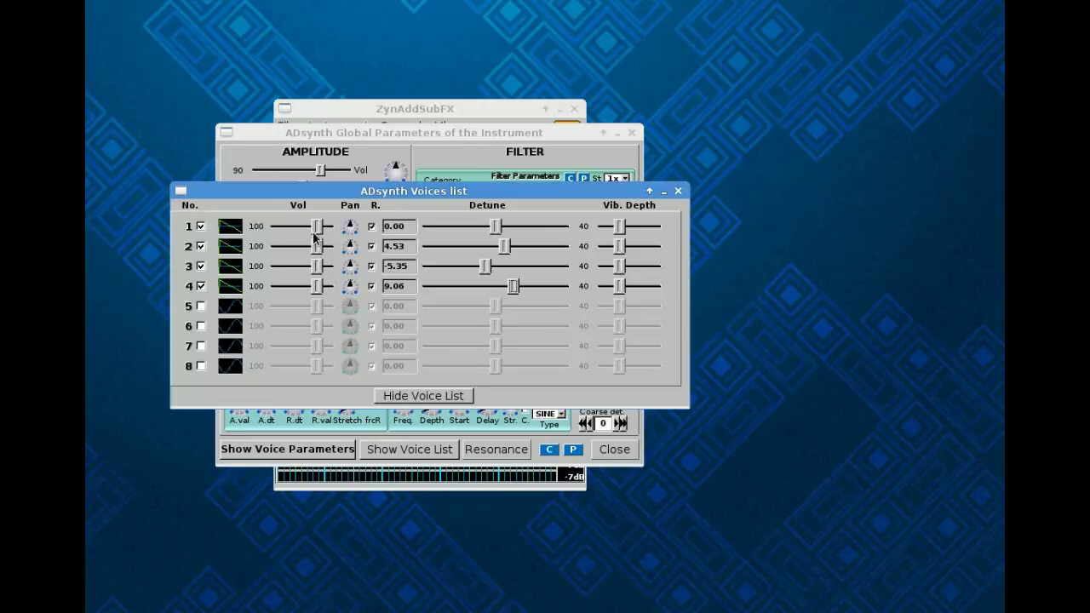
pyautogui.moveTo(319, 248); pyautogui.dragTo(324, 286)
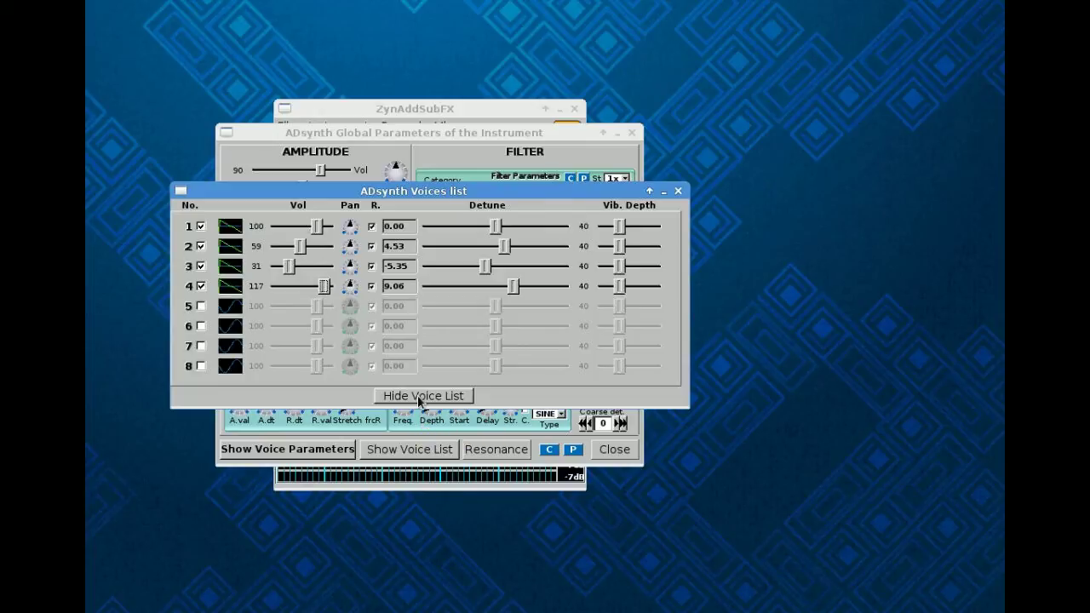
pyautogui.moveTo(403, 195); pyautogui.dragTo(563, 113)
pyautogui.click(322, 449)
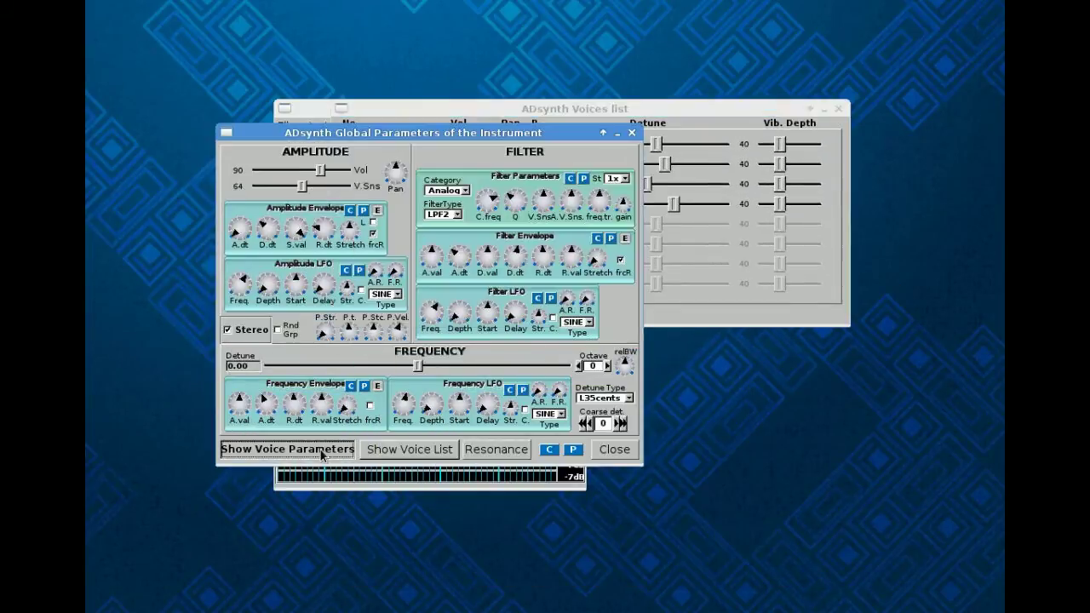
pyautogui.moveTo(171, 9); pyautogui.dragTo(493, 58)
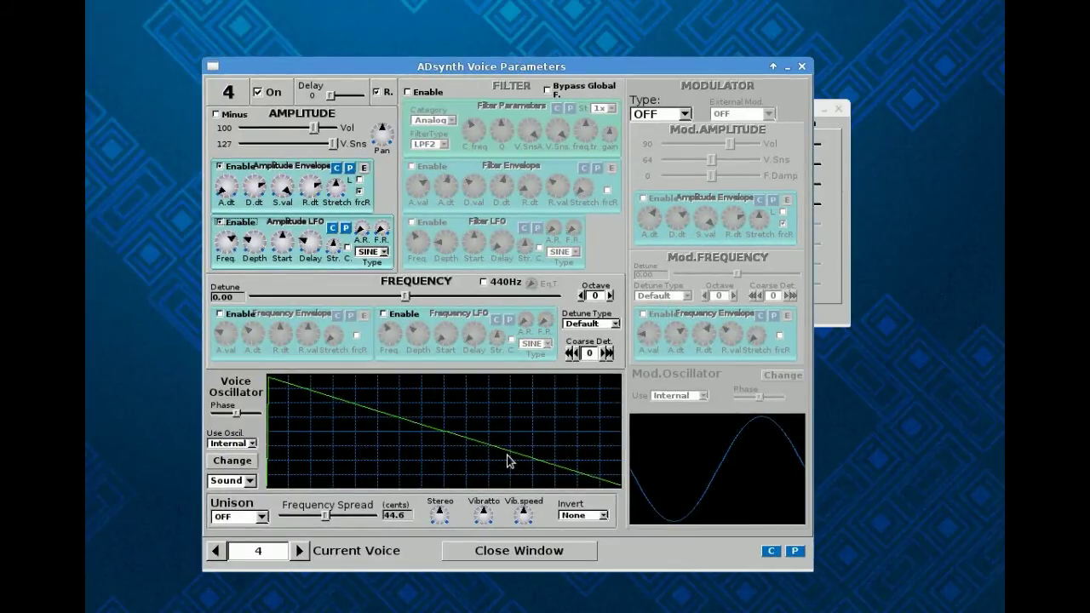
pyautogui.click(801, 66)
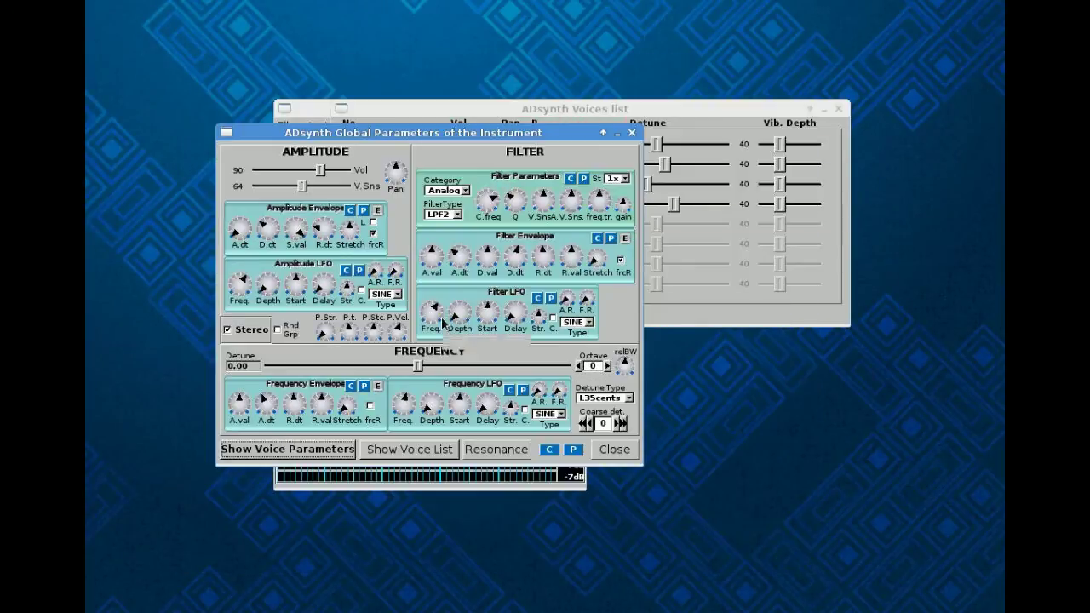
pyautogui.click(672, 104)
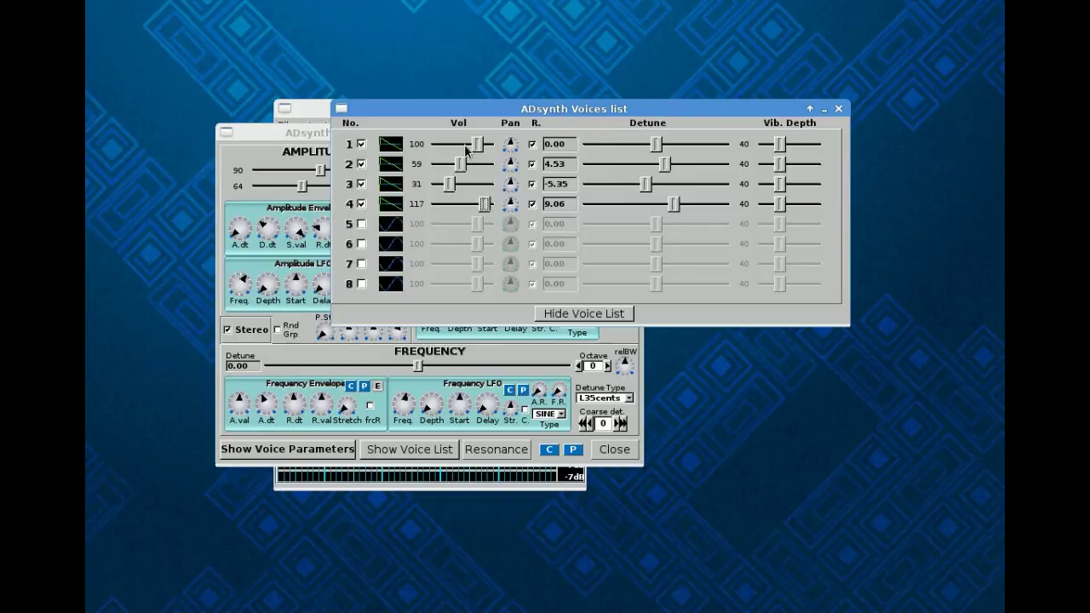
pyautogui.click(287, 134)
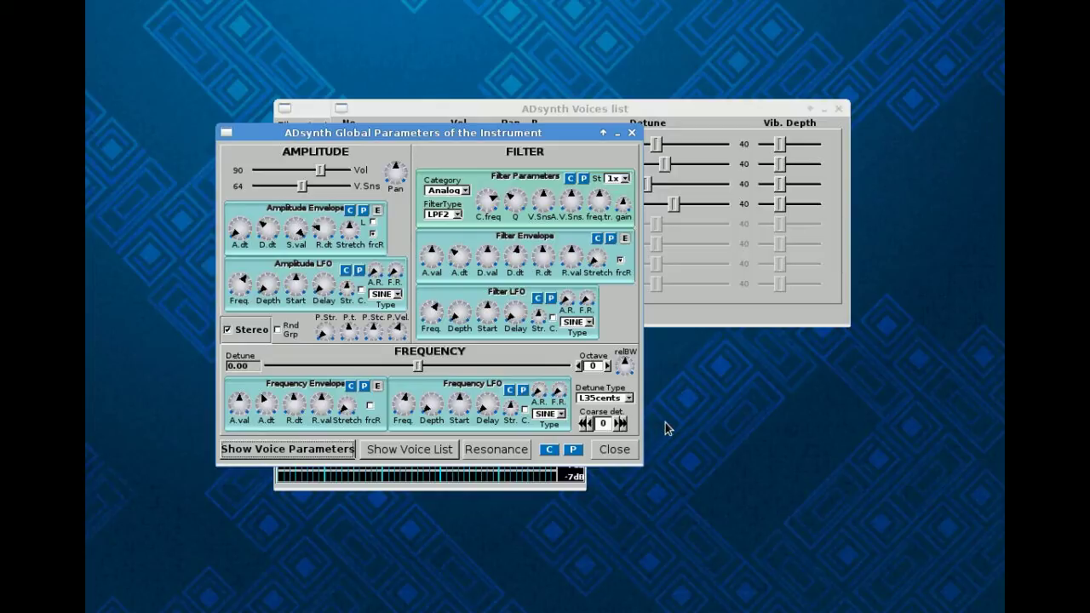
# Turn off voices 2, 3 and 4, raise voice 1's volume to 104, and open Voice Parameters.
pyautogui.click(587, 112)
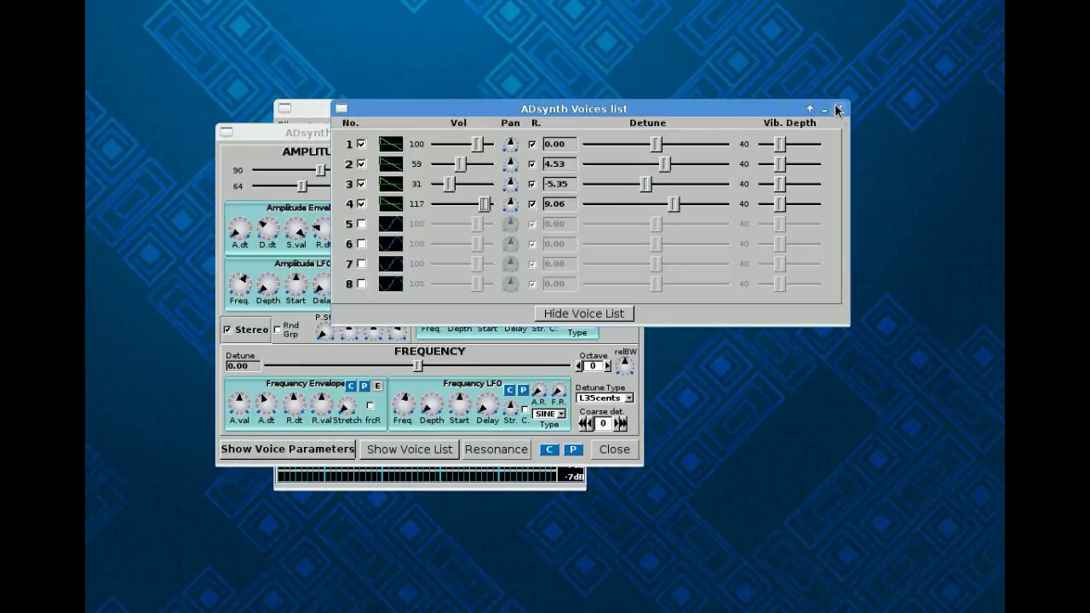
pyautogui.click(361, 203)
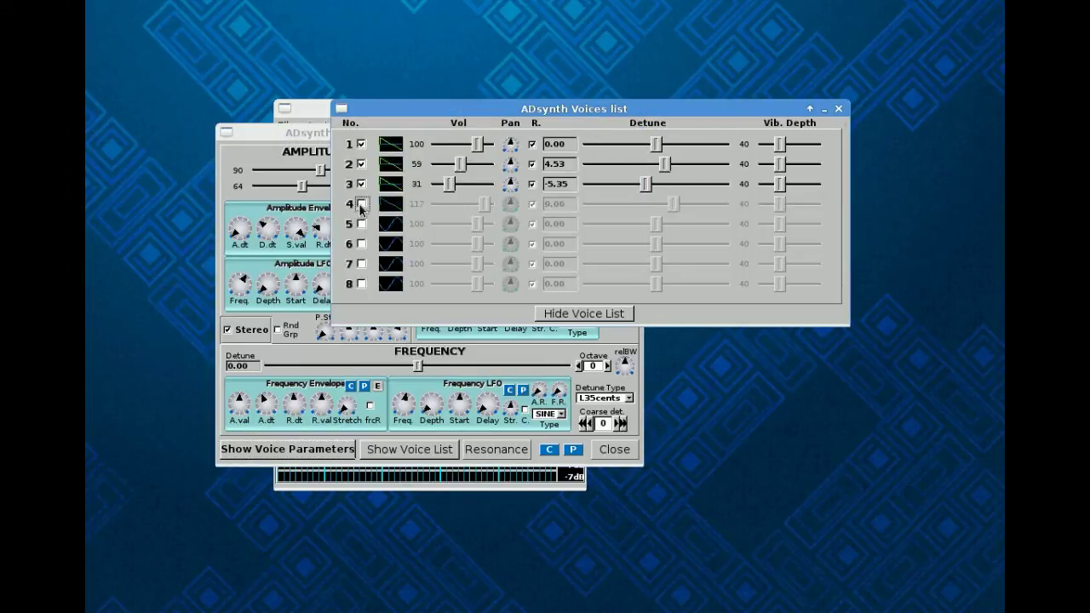
pyautogui.click(361, 184)
pyautogui.click(361, 164)
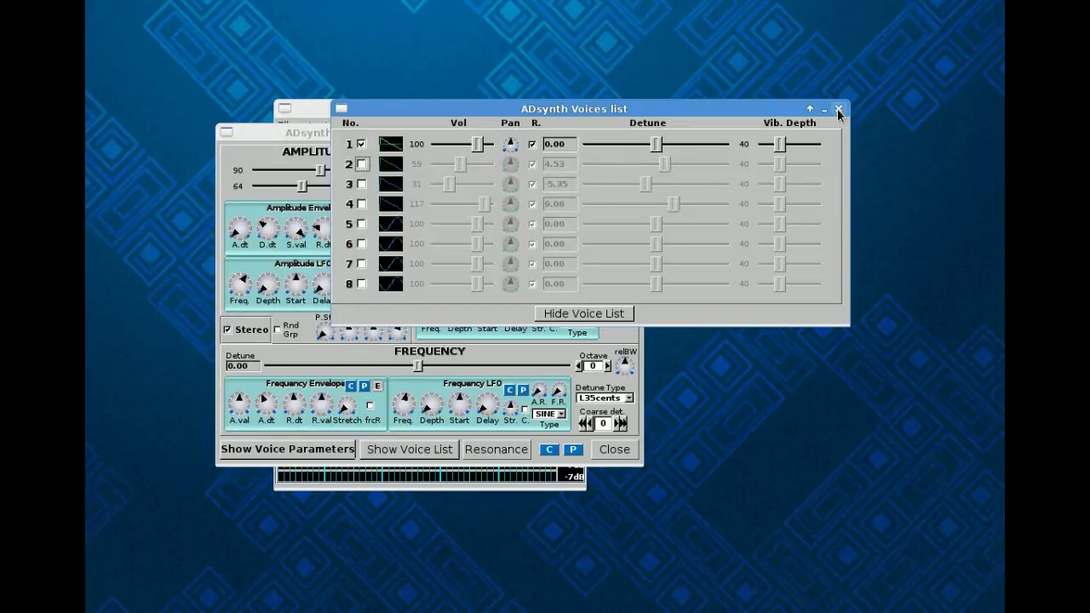
pyautogui.click(475, 144)
pyautogui.moveTo(474, 142); pyautogui.dragTo(478, 143)
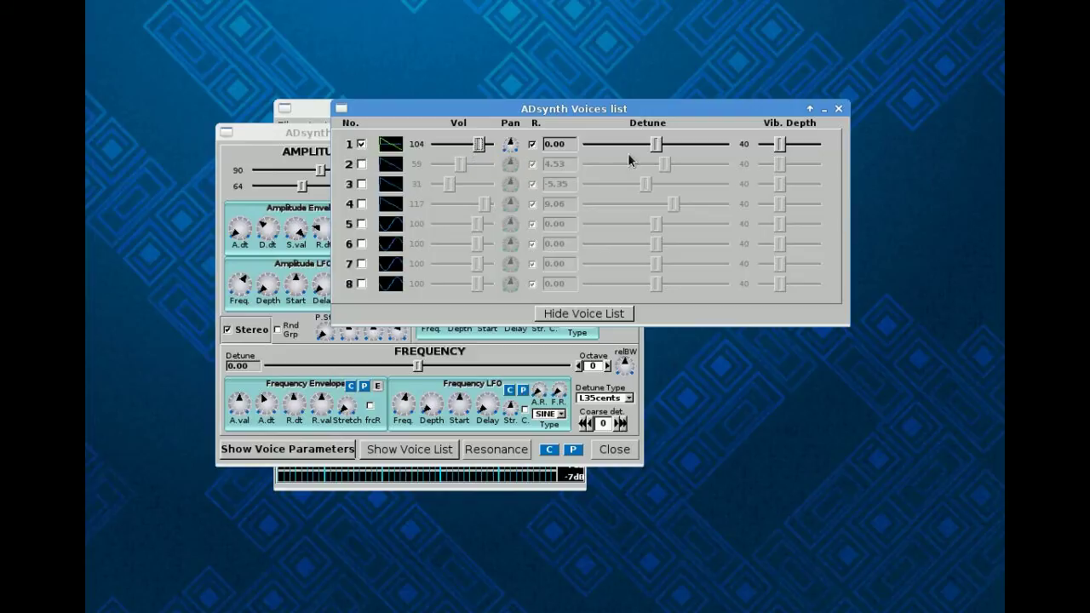
pyautogui.click(838, 109)
pyautogui.click(309, 460)
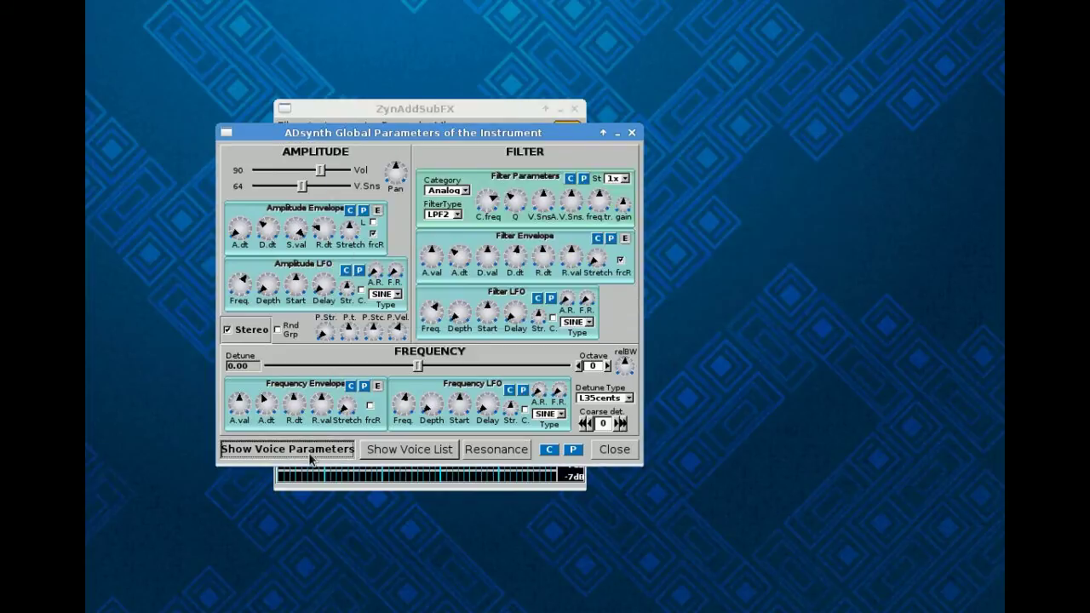
pyautogui.moveTo(188, 0); pyautogui.dragTo(540, 43)
# Select voice 1, set its Unison size to 6, and close the voice settings.
pyautogui.click(219, 532)
pyautogui.click(219, 532)
pyautogui.click(219, 532)
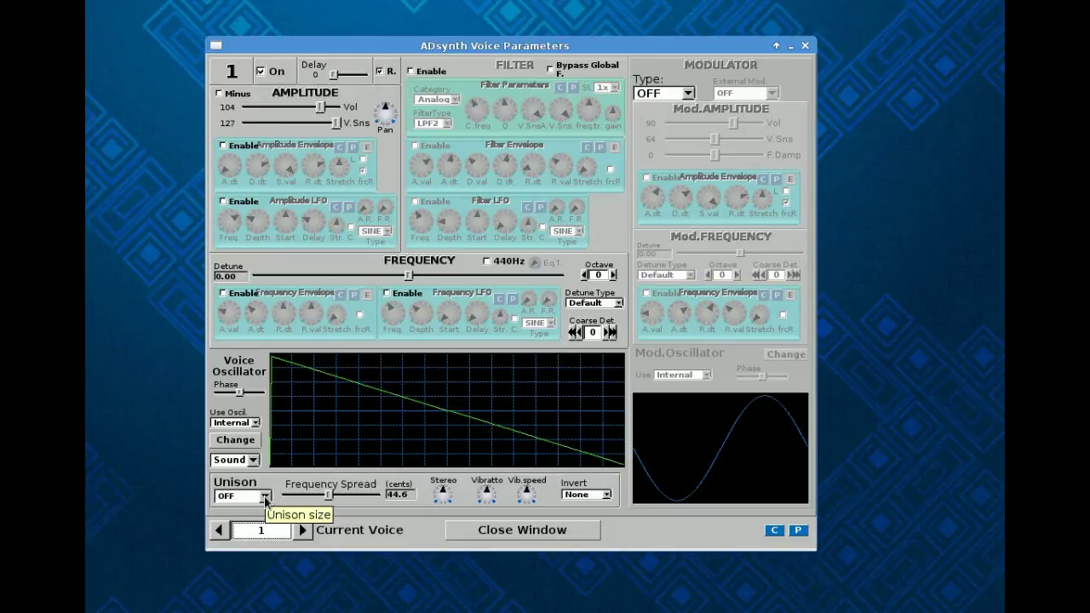
pyautogui.click(265, 497)
pyautogui.click(265, 498)
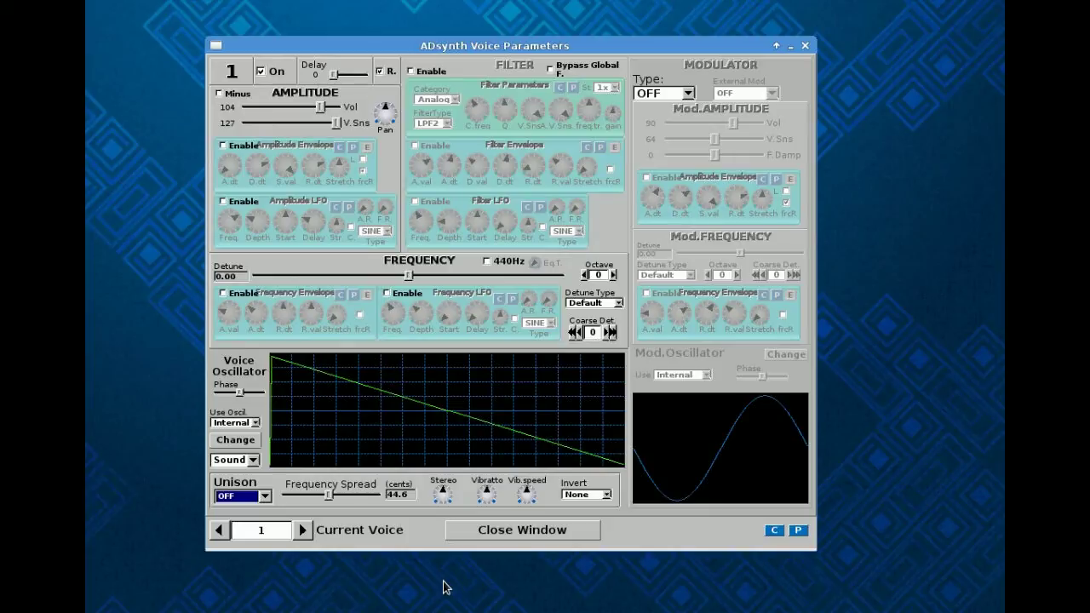
pyautogui.click(264, 501)
pyautogui.click(256, 511)
pyautogui.click(265, 502)
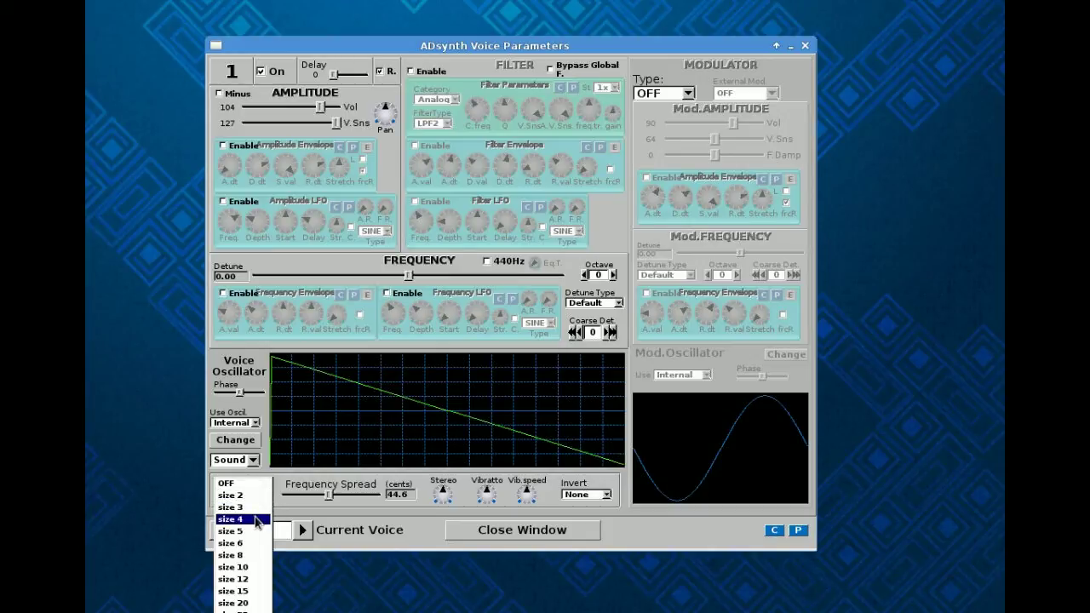
pyautogui.click(251, 544)
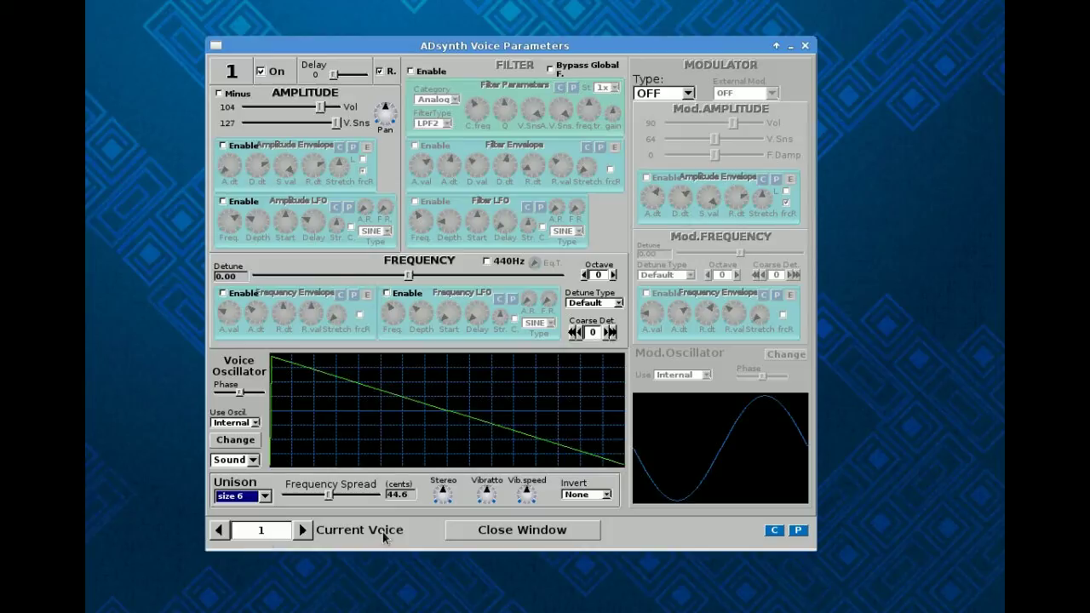
pyautogui.click(498, 532)
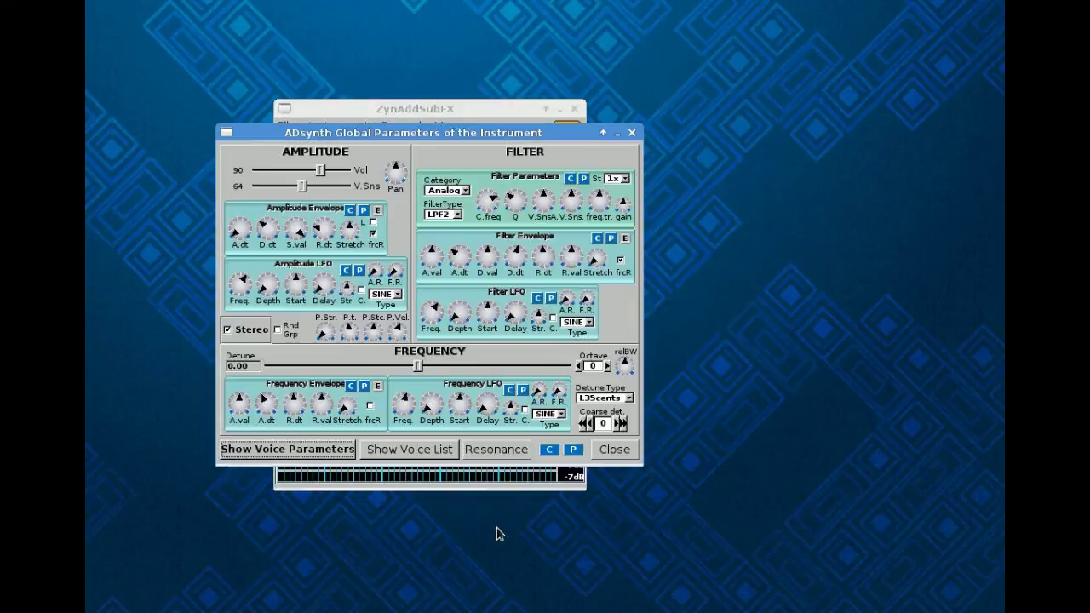
pyautogui.click(400, 451)
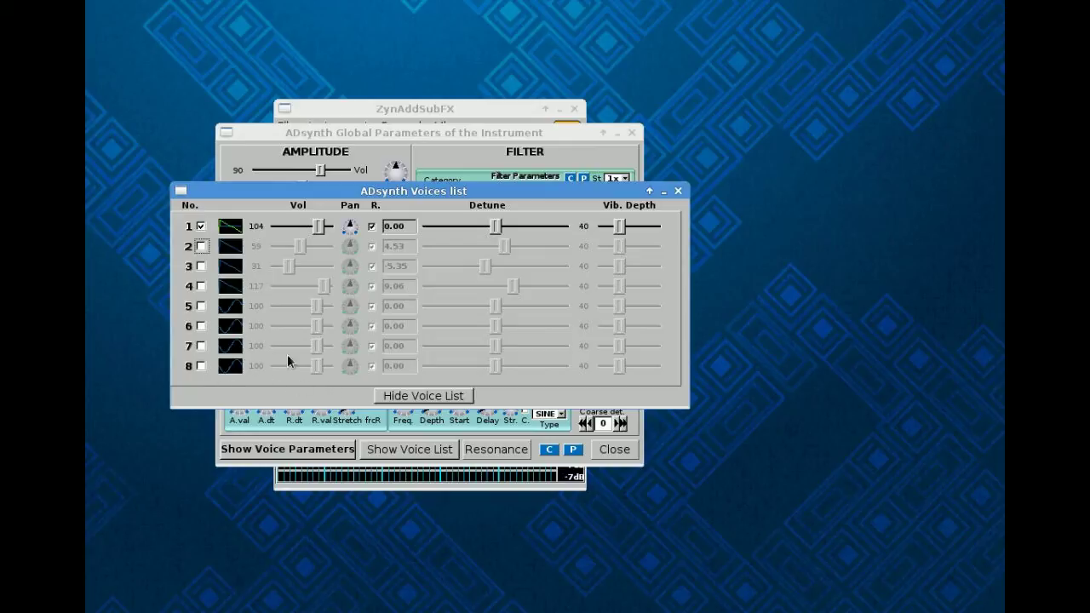
pyautogui.click(396, 399)
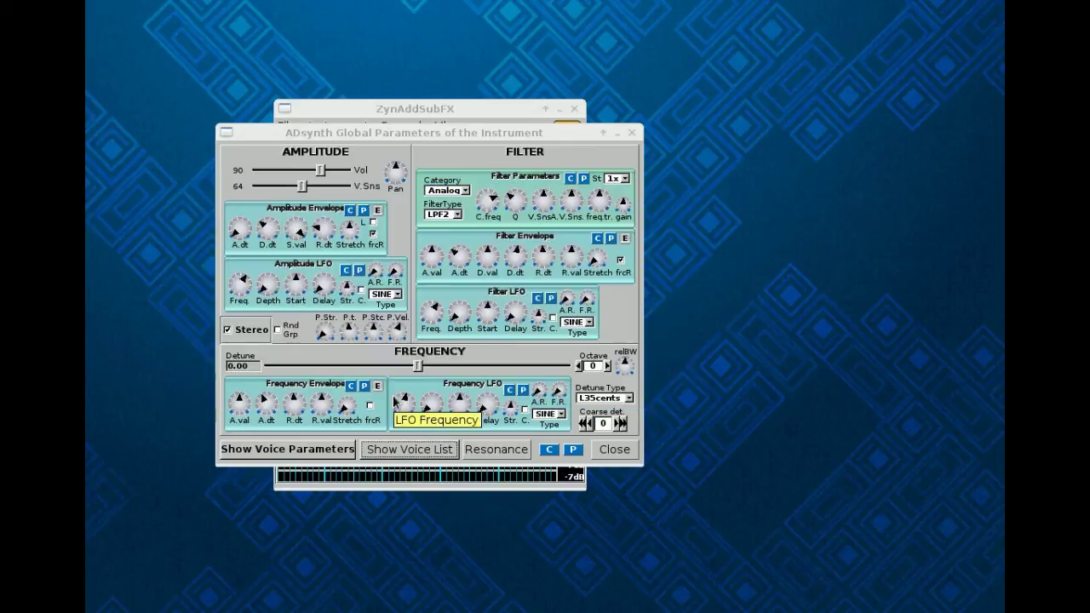
pyautogui.click(327, 450)
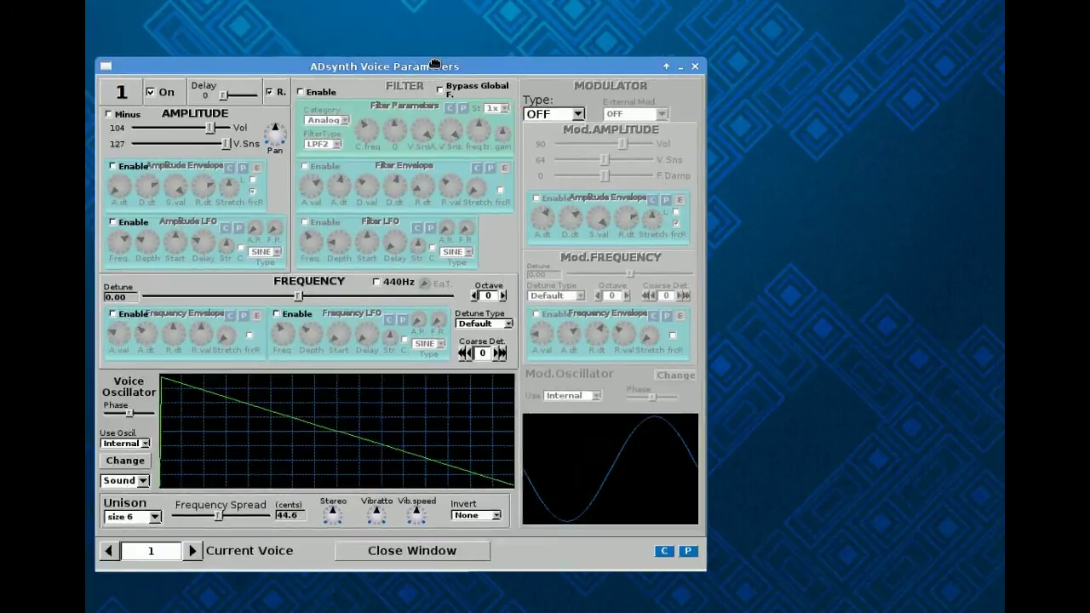
pyautogui.moveTo(435, 64); pyautogui.dragTo(500, 48)
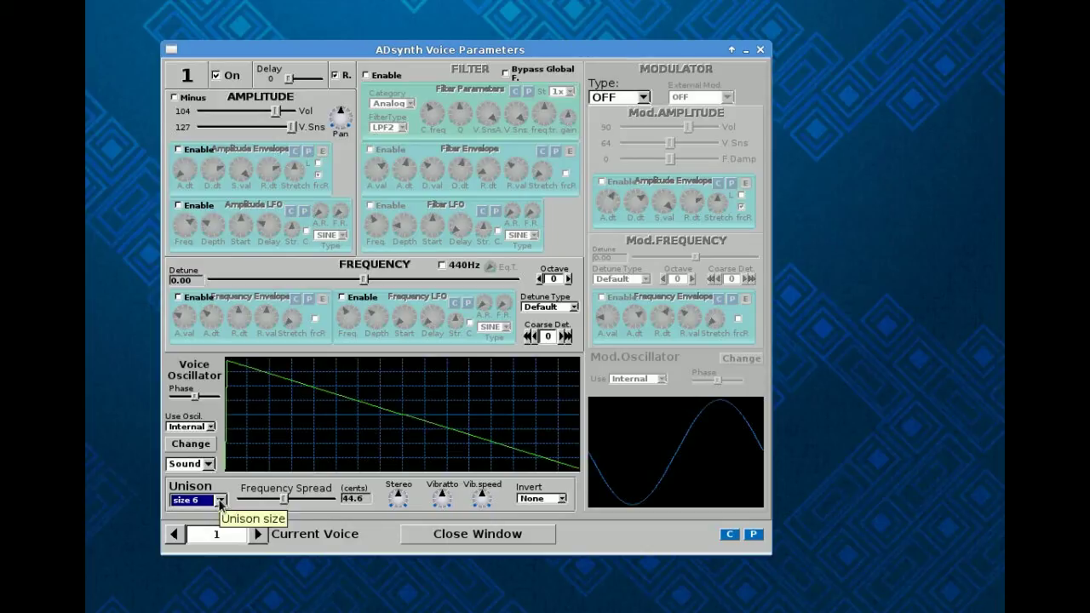
pyautogui.click(441, 534)
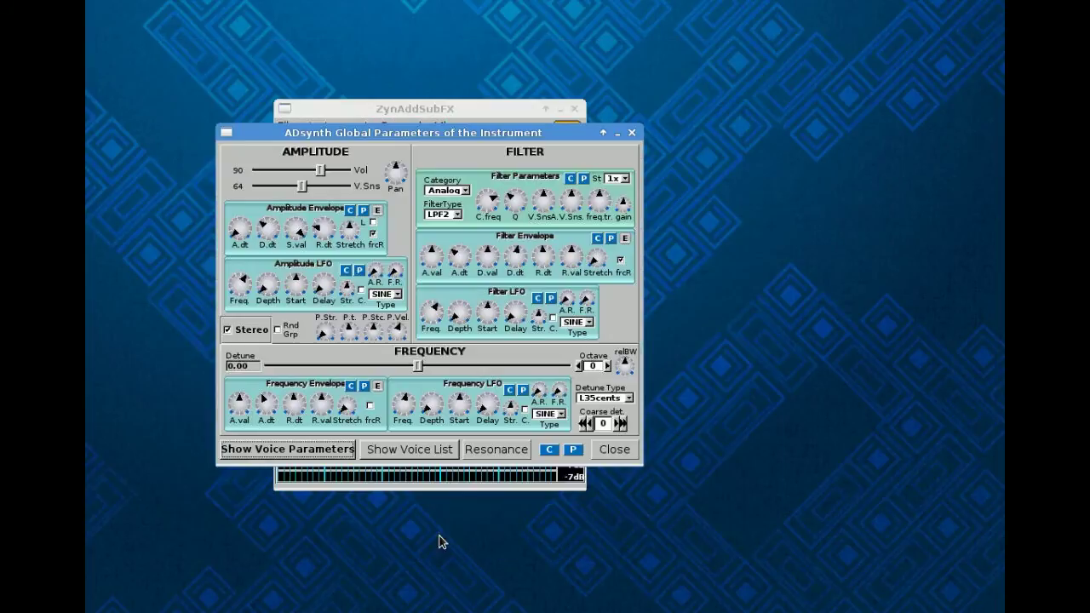
# Close the ADsynth Global Parameters and Instrument Edit windows, reopen them, and close both again.
pyautogui.click(617, 452)
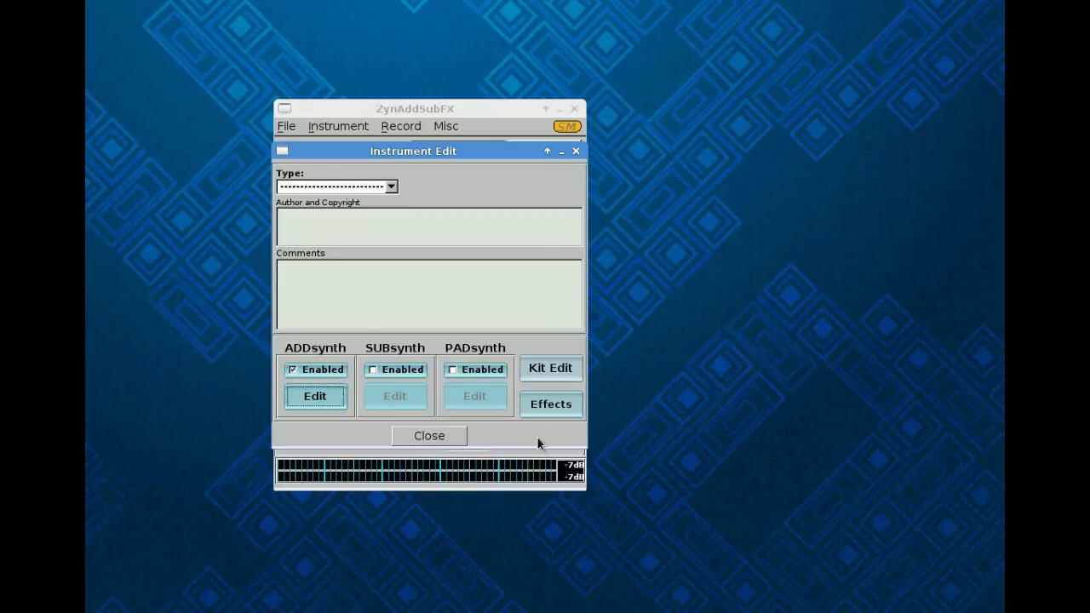
pyautogui.click(460, 438)
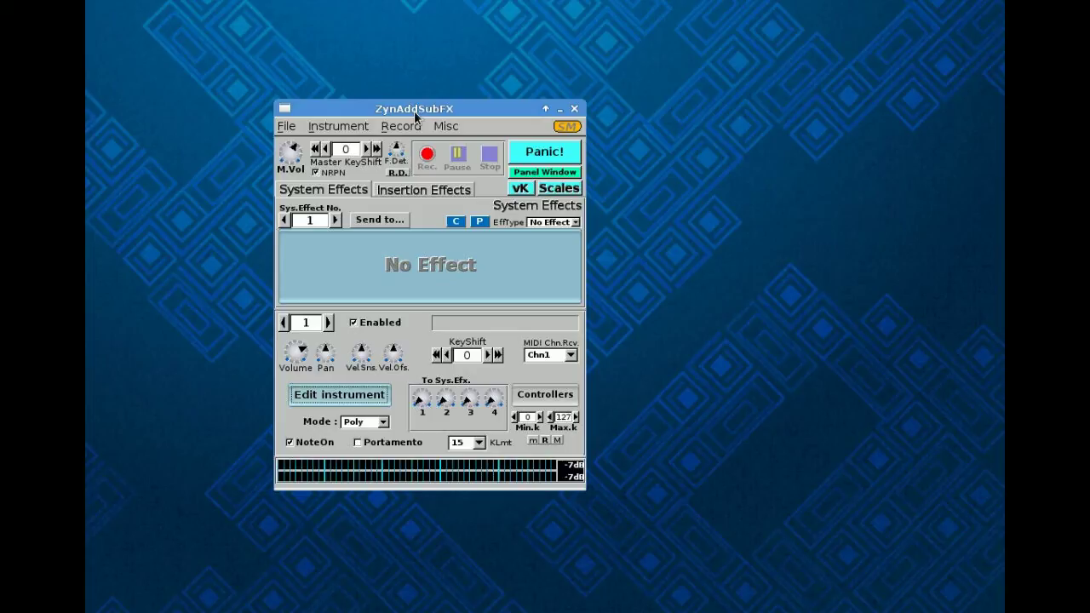
pyautogui.click(338, 398)
pyautogui.click(324, 403)
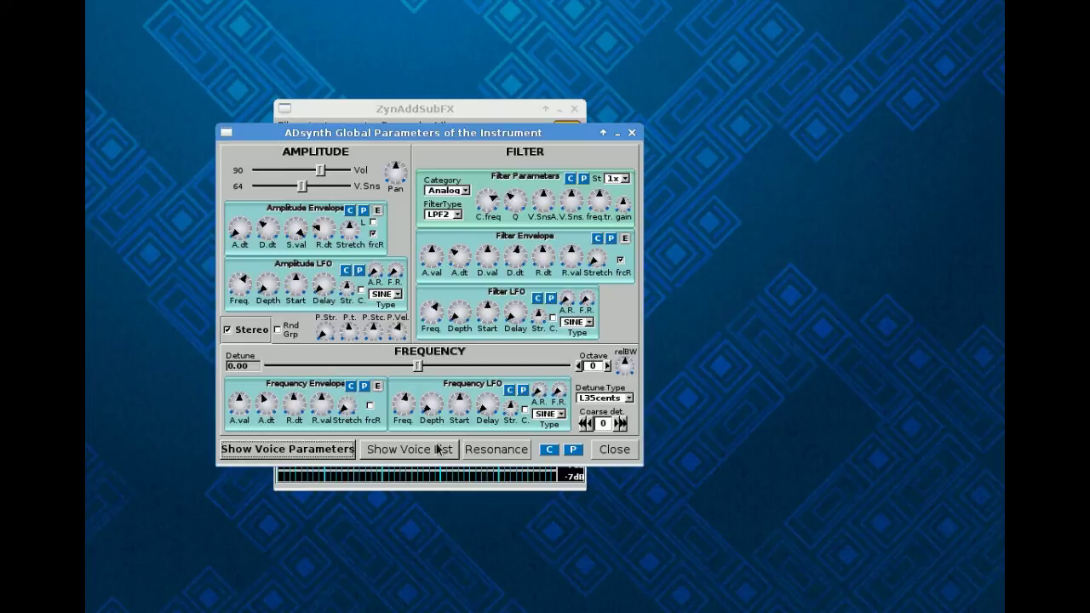
pyautogui.click(631, 133)
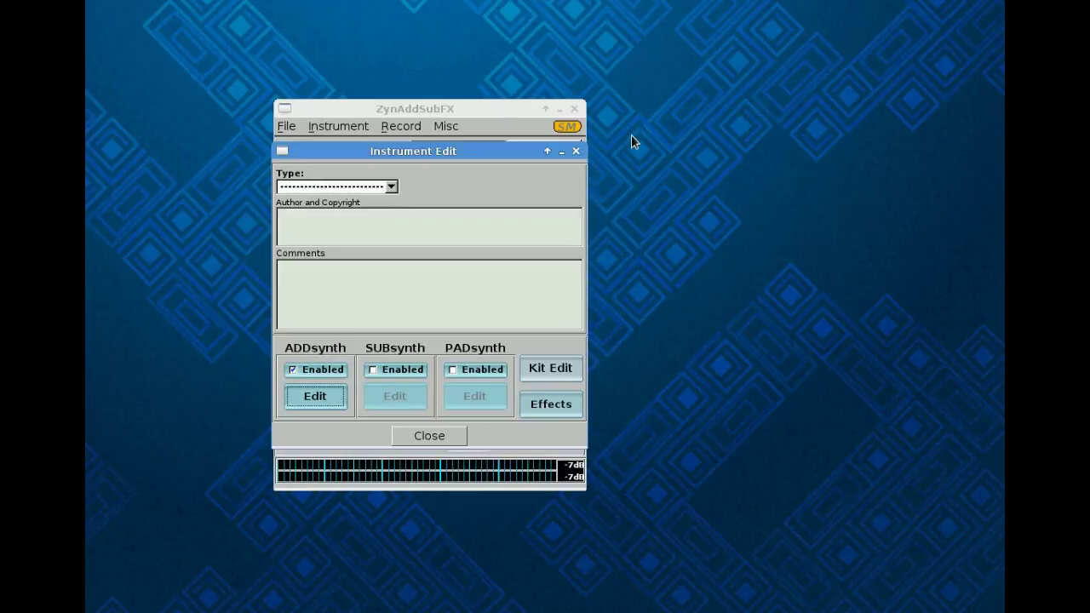
pyautogui.click(334, 400)
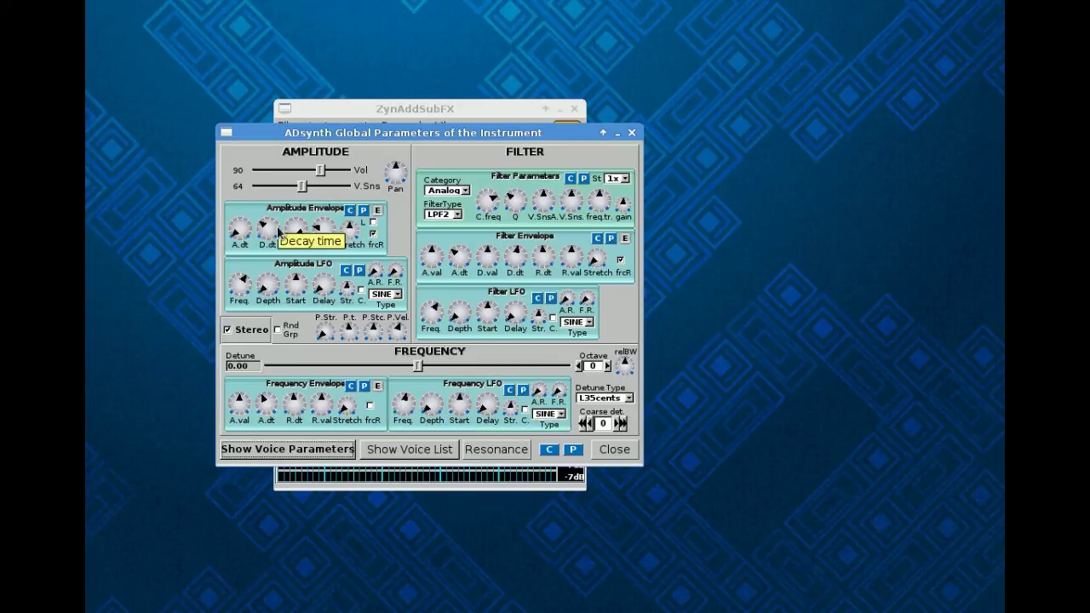
pyautogui.click(631, 133)
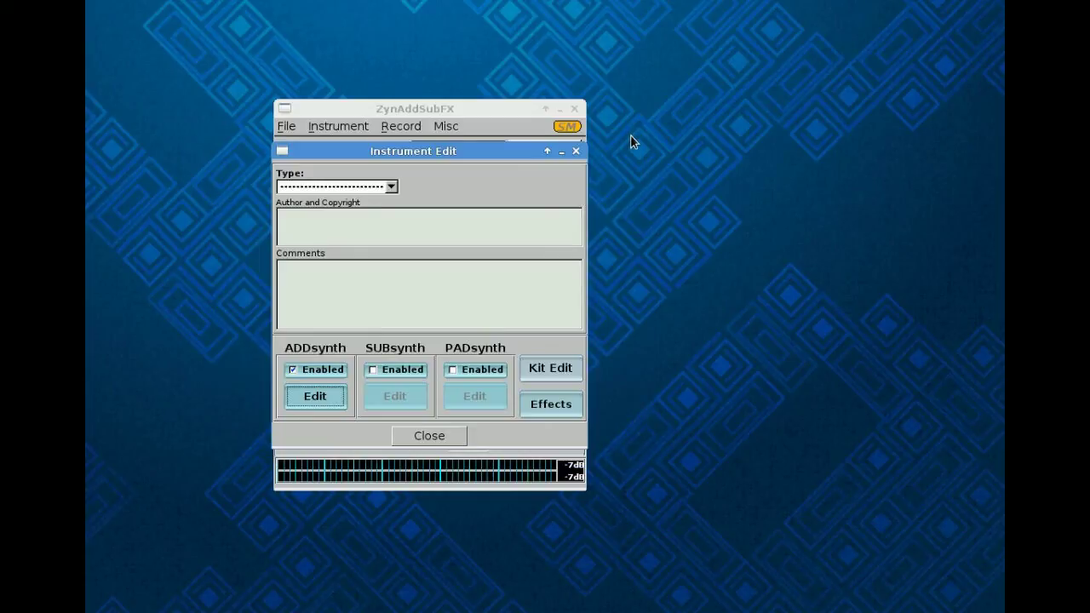
pyautogui.click(446, 439)
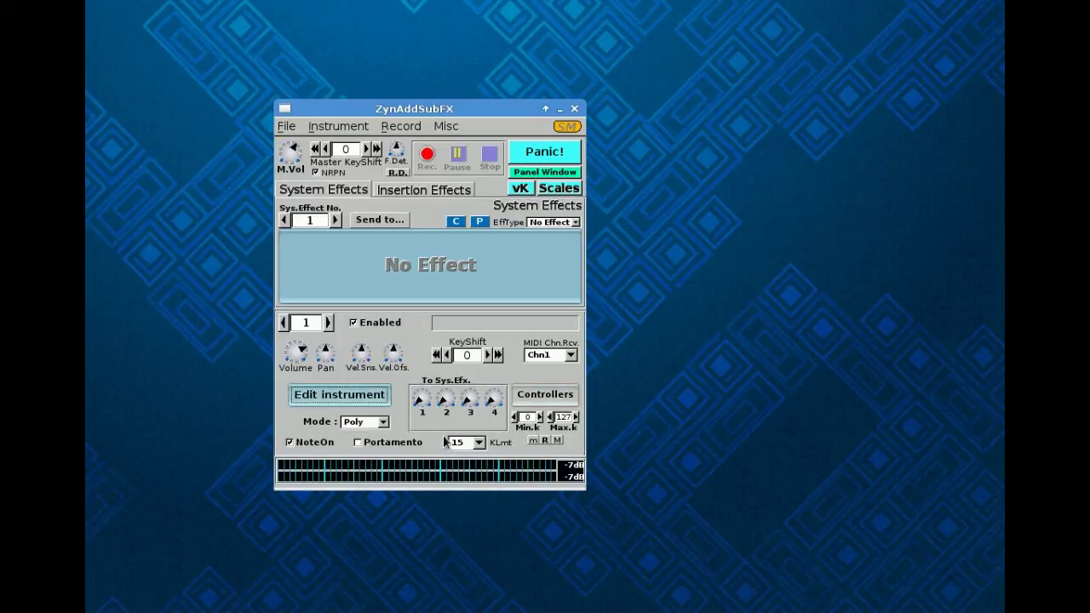